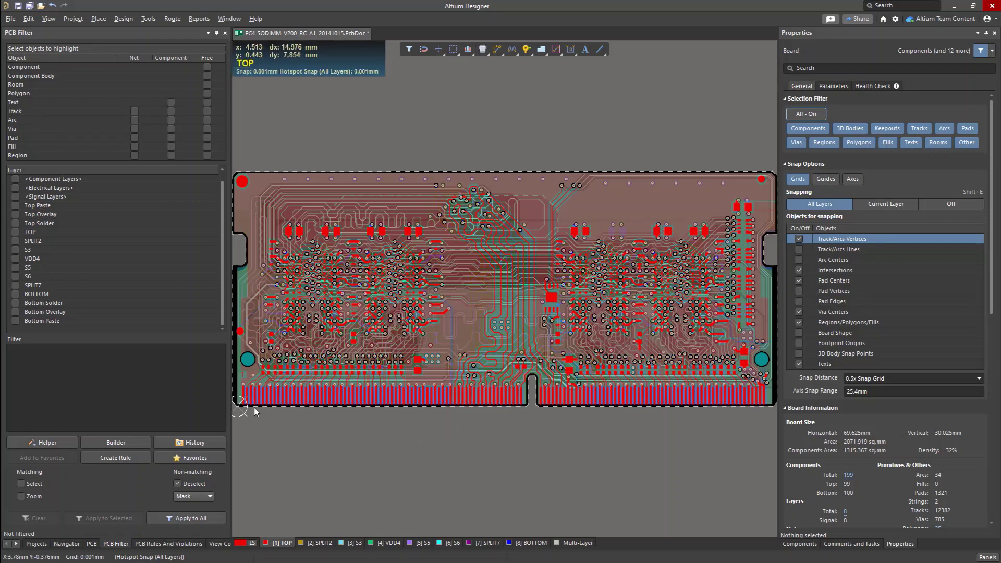
- Filter the board objects with the query IsVia and InNetClass('DQ')
left_click(162, 387)
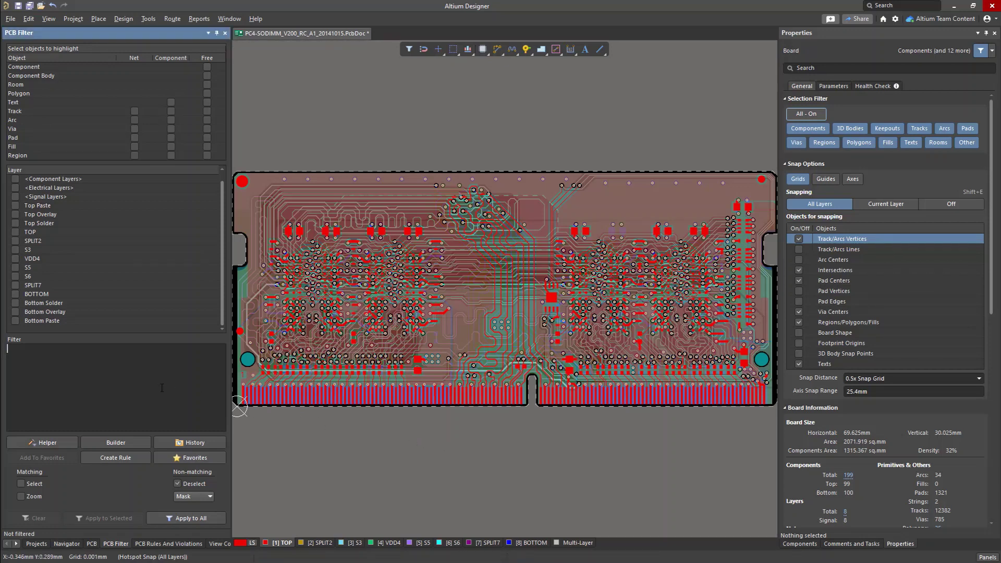
type("IsVia")
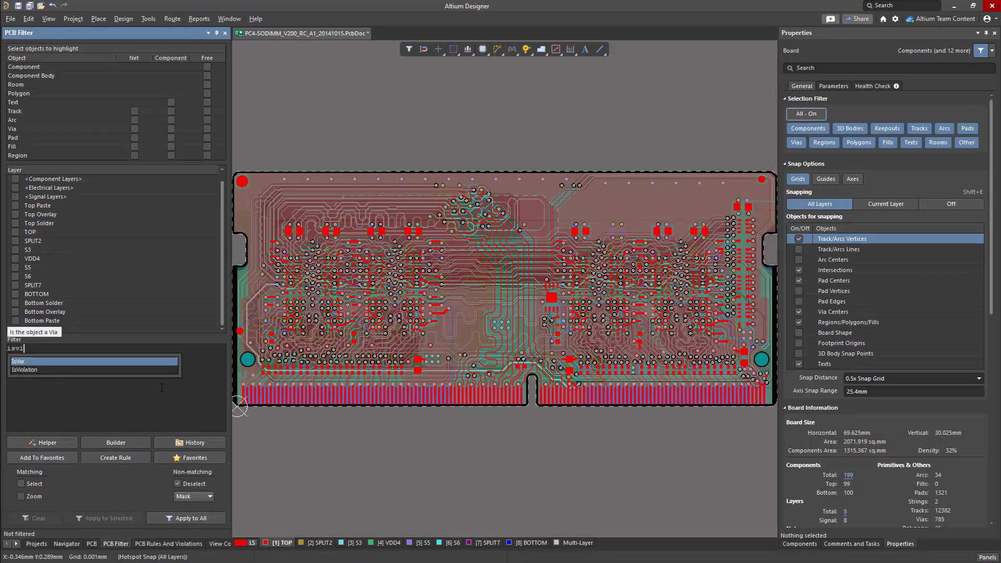
type(" and inn")
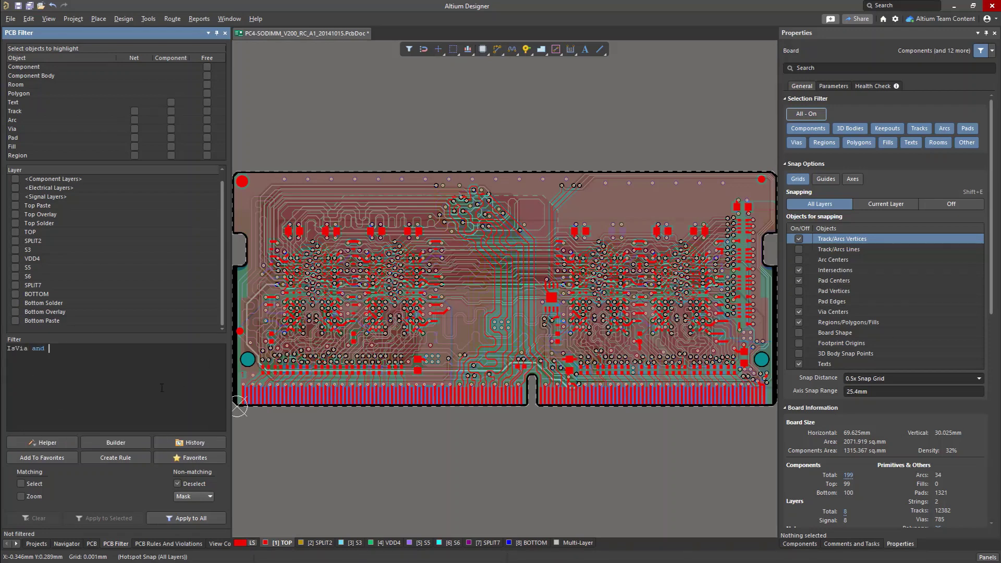
key("Down")
key("Down")
key("Down")
key("Return")
type("'DQ')")
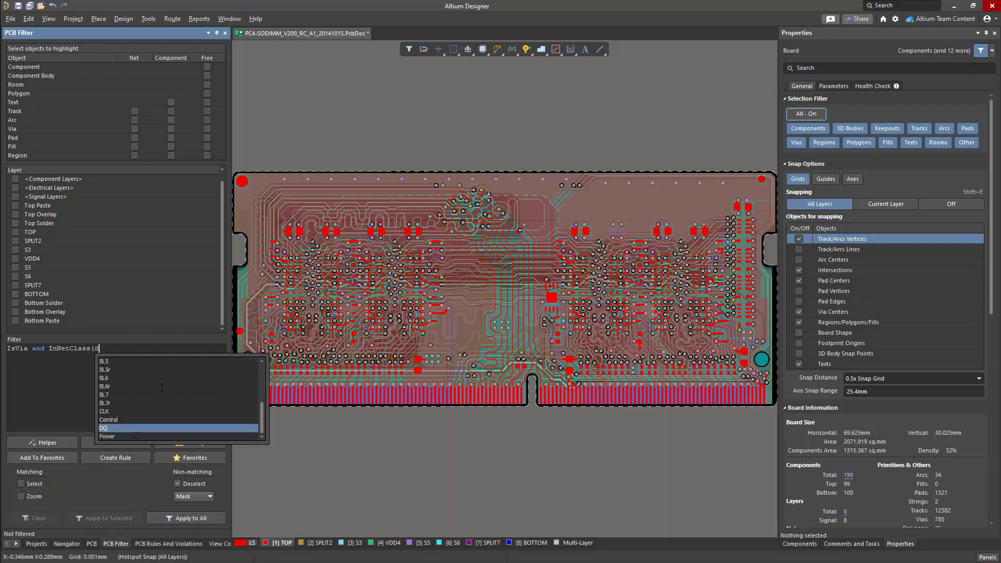
key("Return")
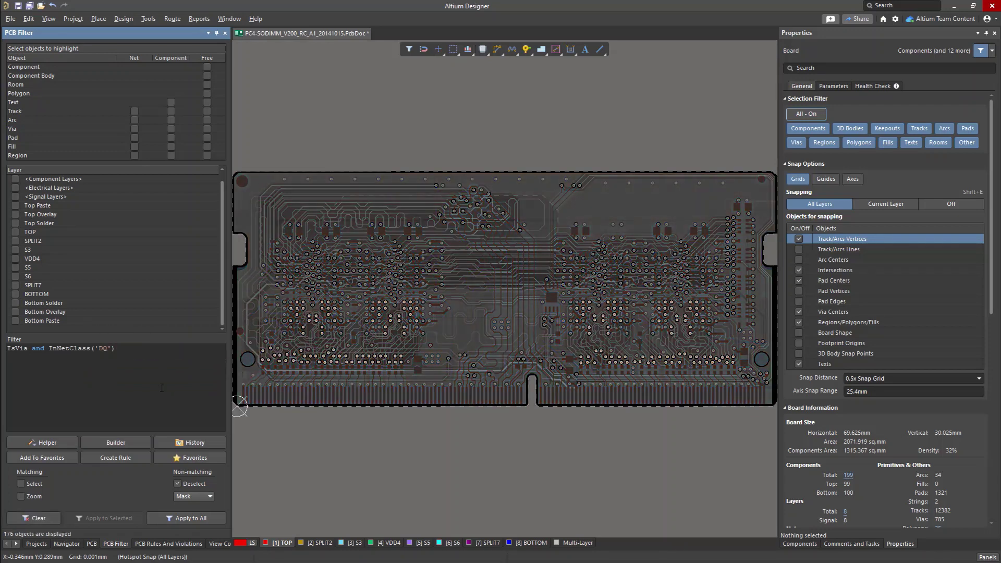
- Create a Clearance Constraint design rule from the filter query for the DQ vias
scroll(278, 349, "up", 4, "ctrl")
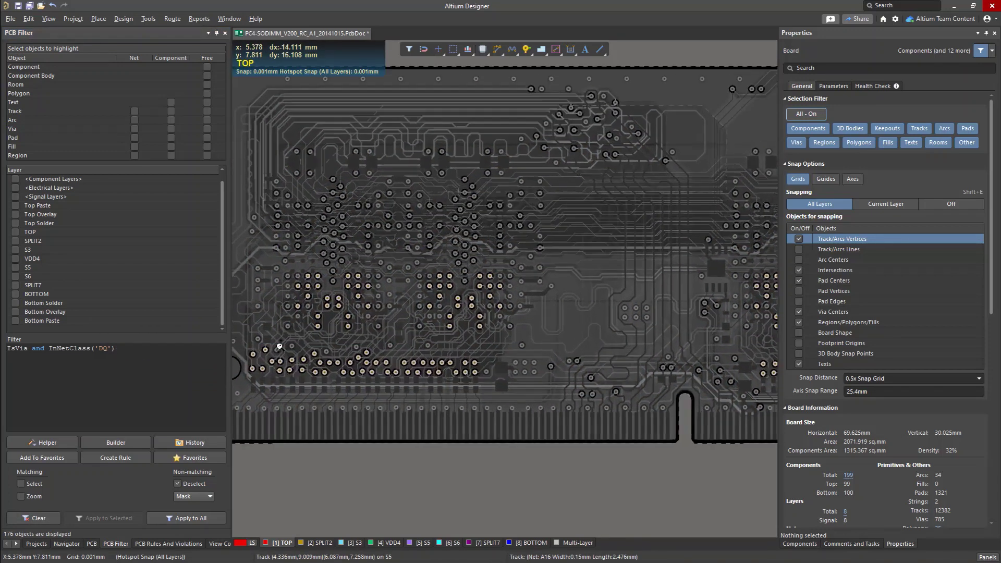
right_click_drag(738, 339, 266, 340)
scroll(470, 338, "down", 5, "ctrl")
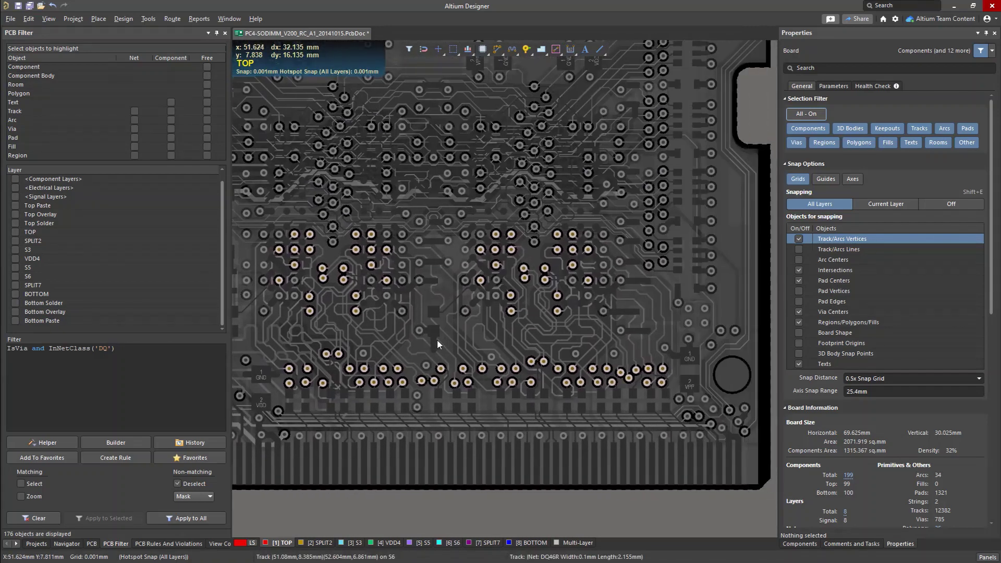
scroll(437, 342, "down", 3, "ctrl")
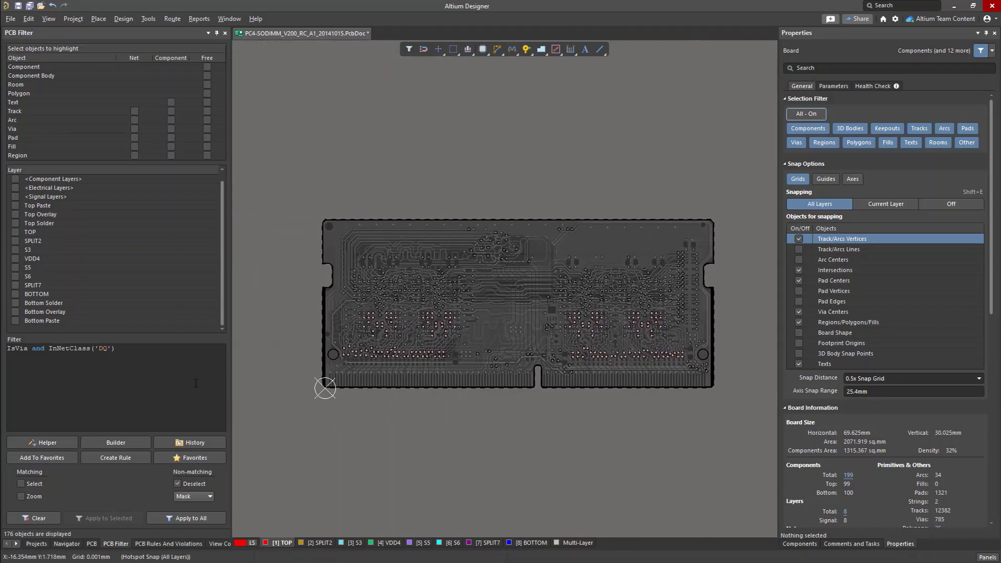
left_click(133, 458)
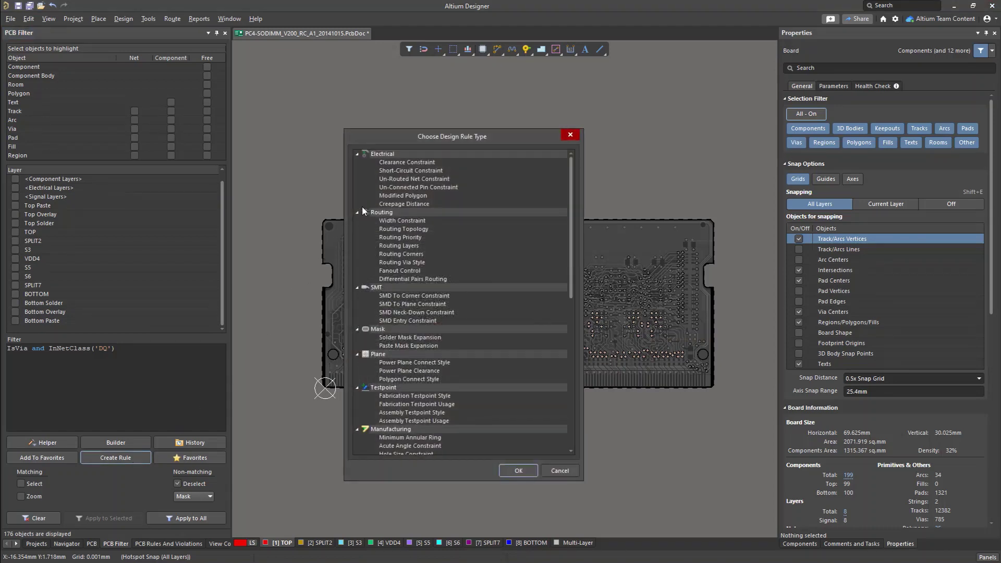
double_click(395, 163)
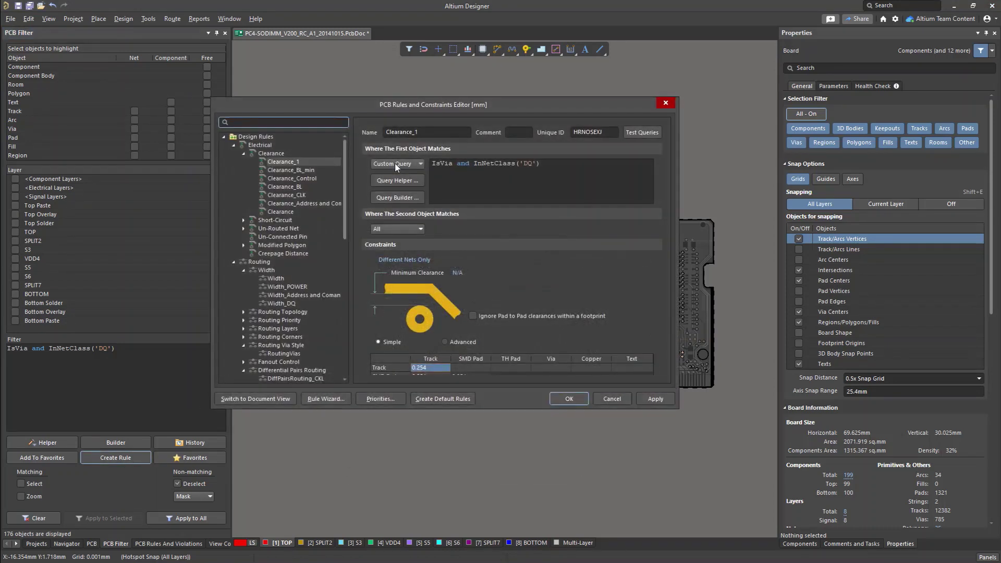
left_click_drag(433, 162, 556, 164)
left_click(595, 177)
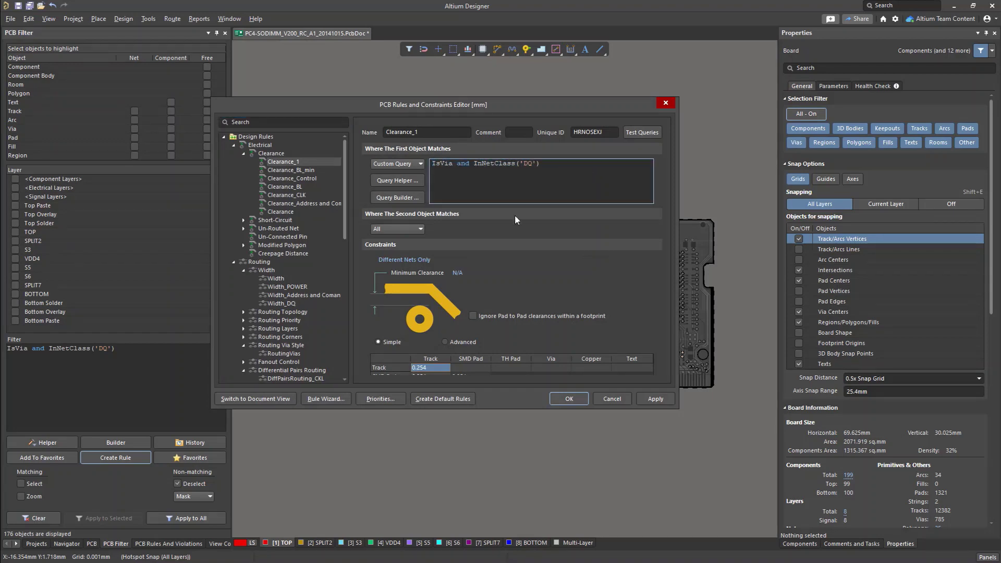
- Scope the rule's second object with the custom query OnMid and (InNet('GND') or InNet('VDD'))
left_click(411, 230)
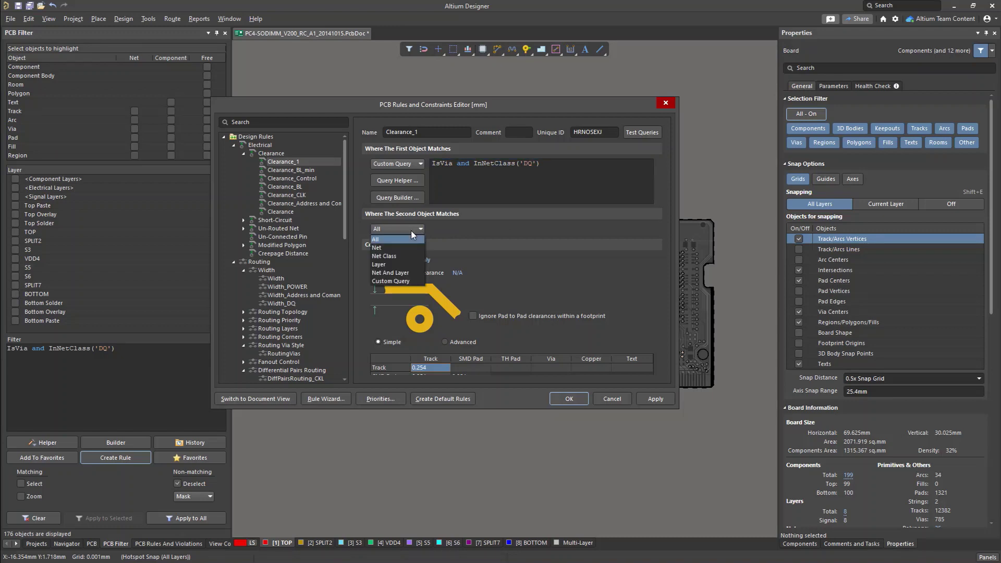
left_click(405, 282)
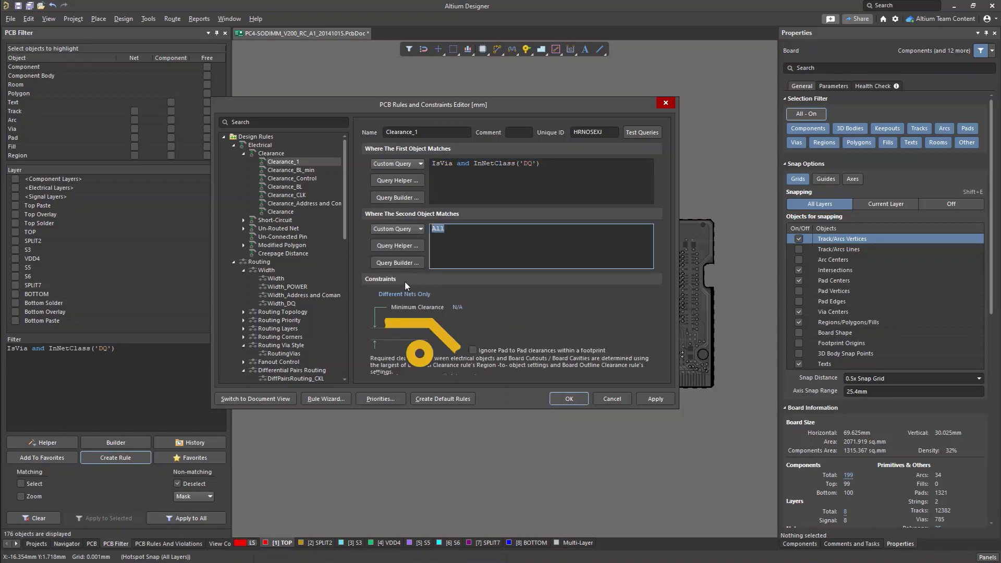
type("OnMid")
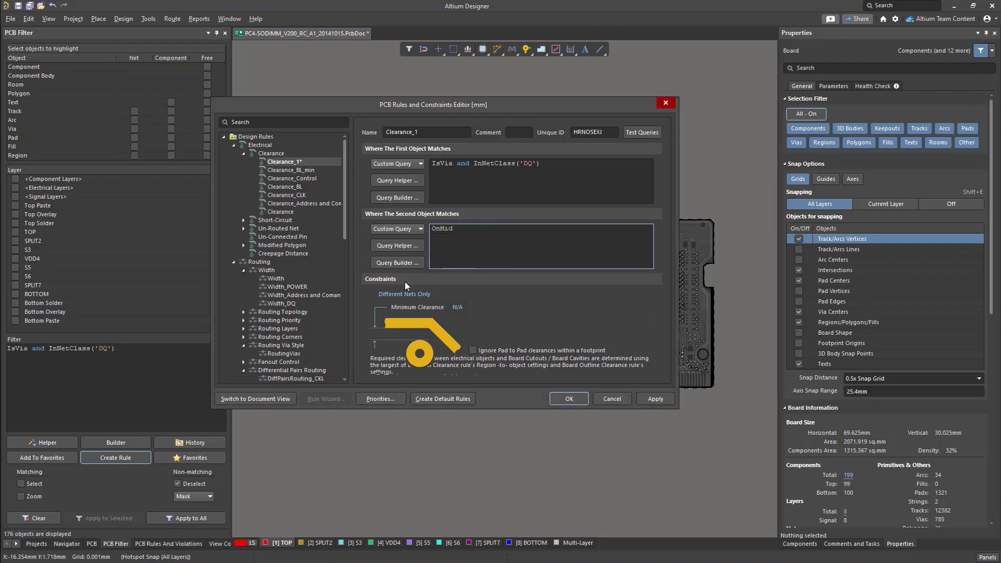
type(" and (inn")
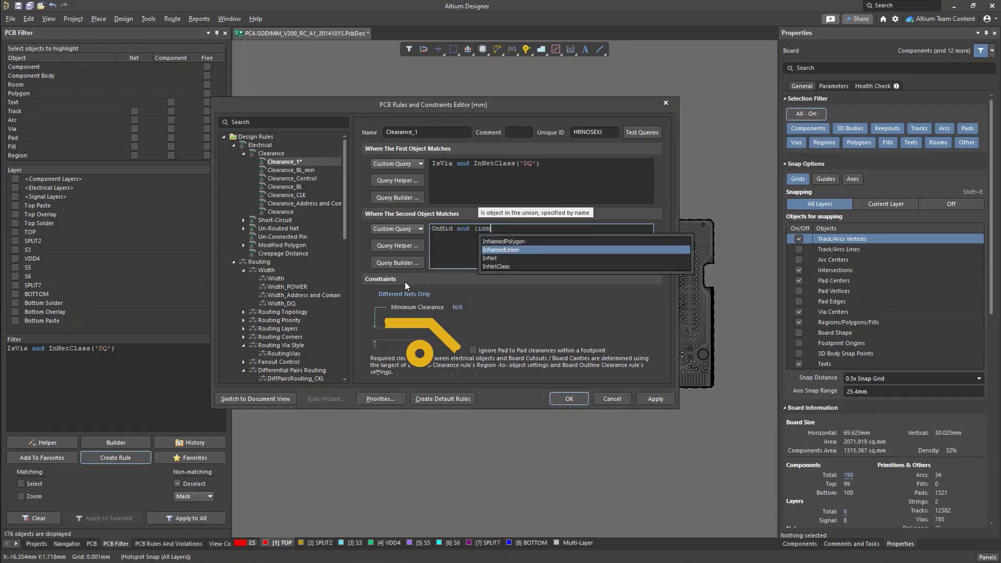
key("Down")
key("Return")
type("'GND')")
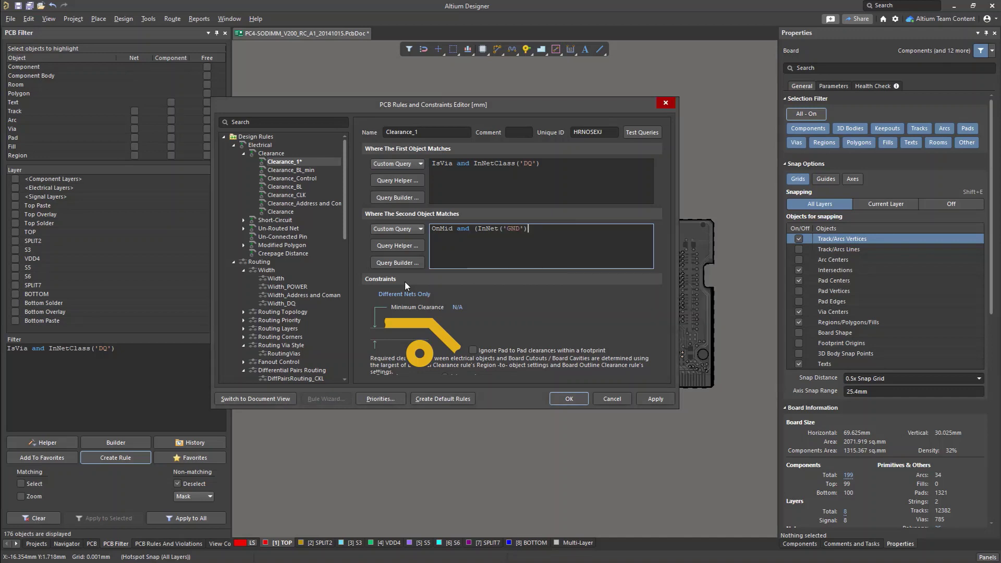
type(" or inn")
key("Down")
key("Return")
type("v")
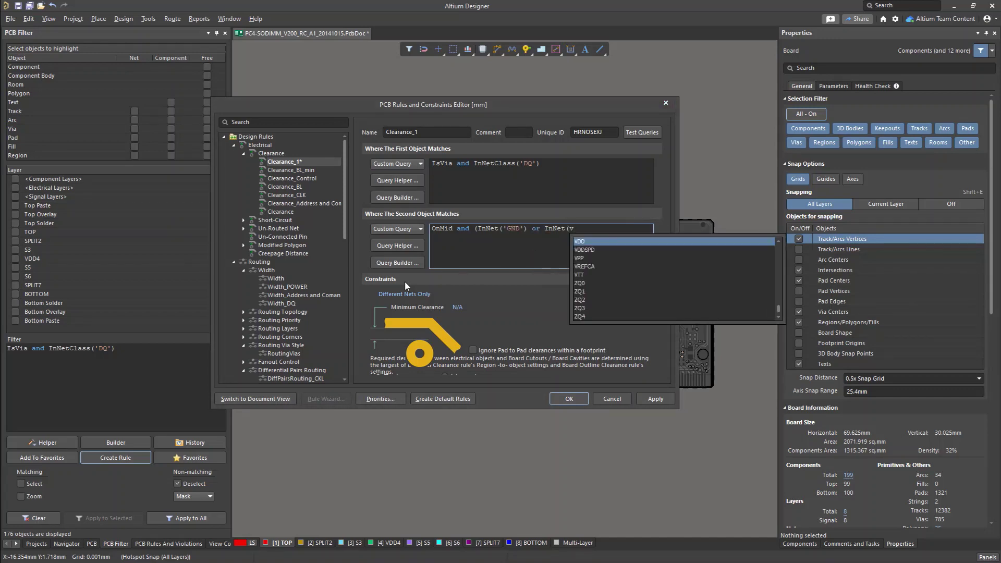
type("dd")
key("Return")
type(")")
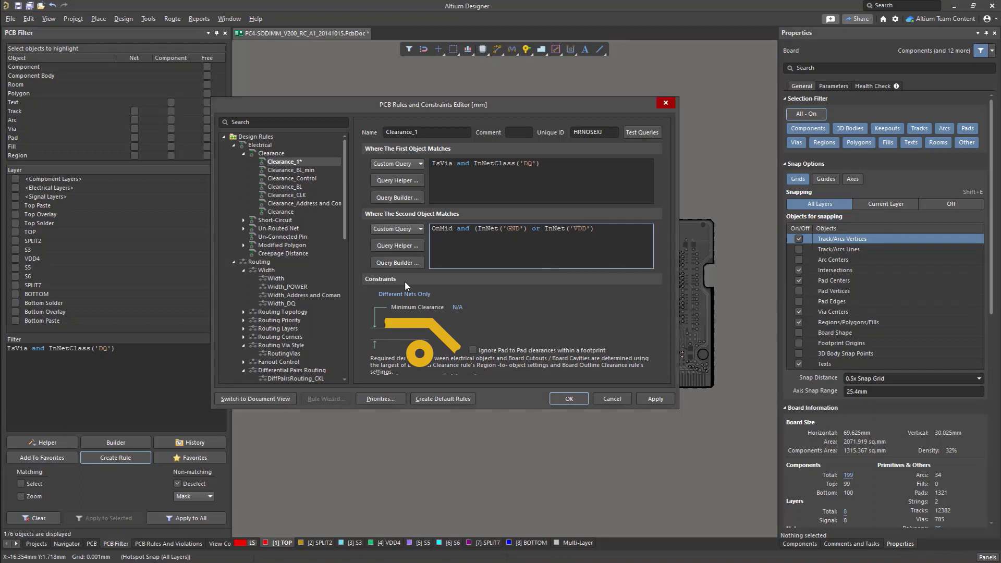
- Set the new clearance rule's minimum clearance to 0.2 mm and save the rule
left_click(457, 307)
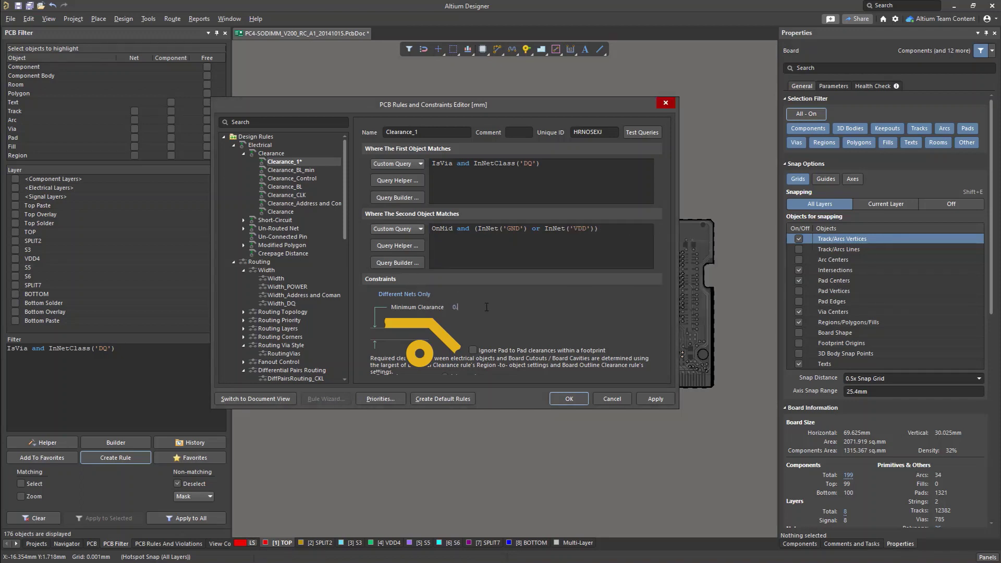
left_click(563, 399)
- Run a design rule check for the Clearance Constraint rule class
left_click(144, 543)
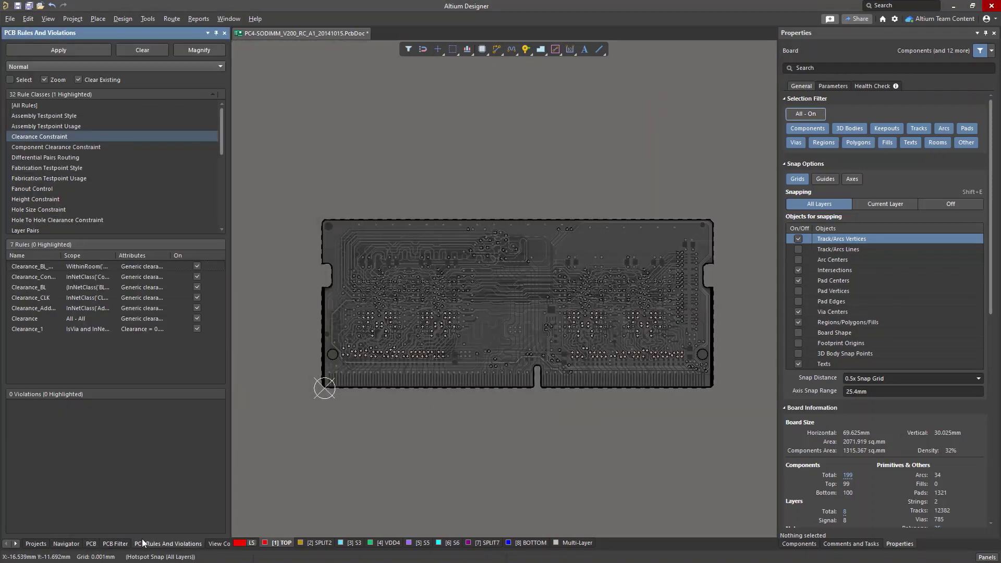
right_click(69, 136)
left_click(85, 177)
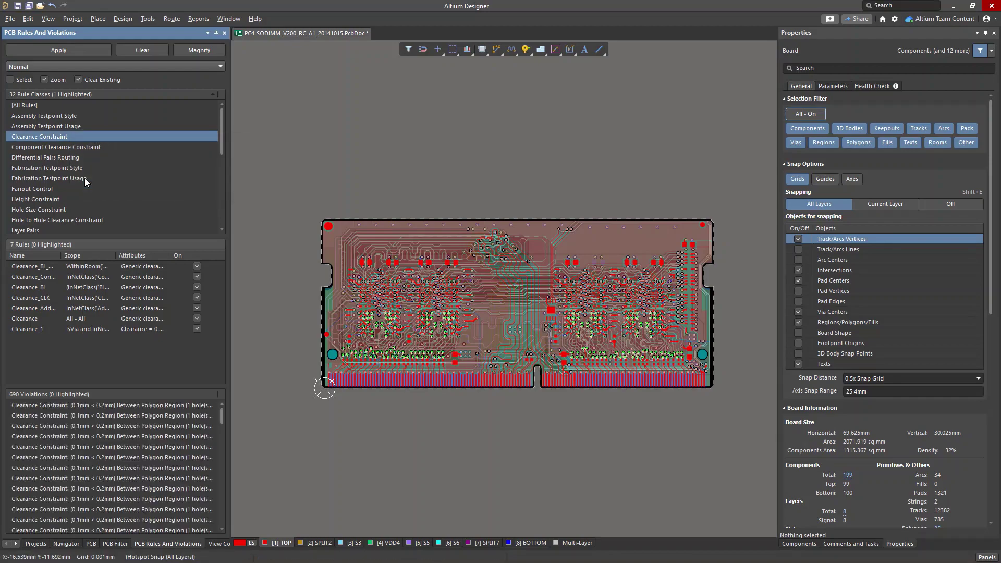
- Inspect the clearance violations around the DQ vias, and repour the violating polygons
scroll(339, 351, "up", 6, "ctrl")
right_click_drag(678, 212, 439, 206)
scroll(567, 404, "up", 6, "ctrl")
left_click(148, 18)
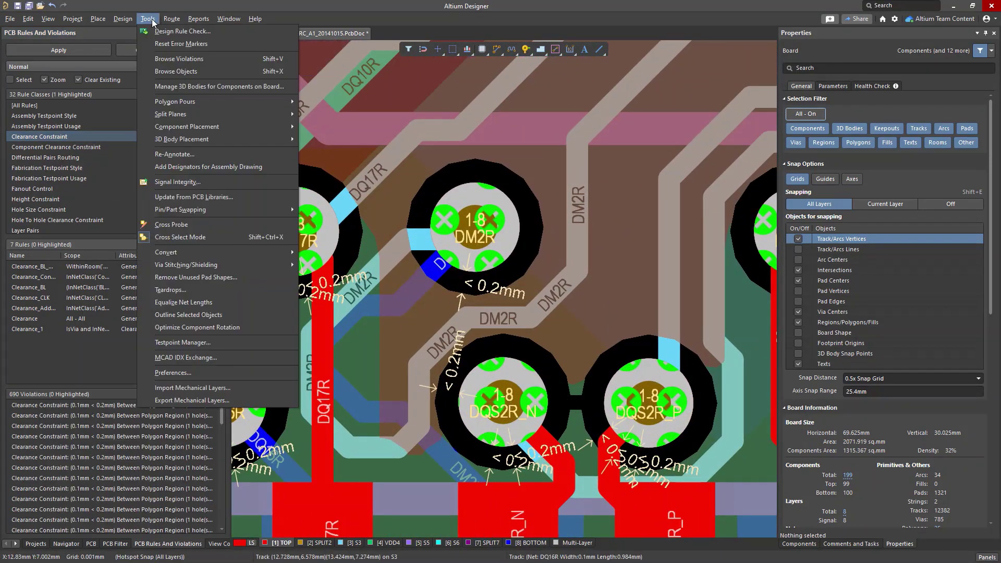
mouse_move(172, 101)
left_click(325, 166)
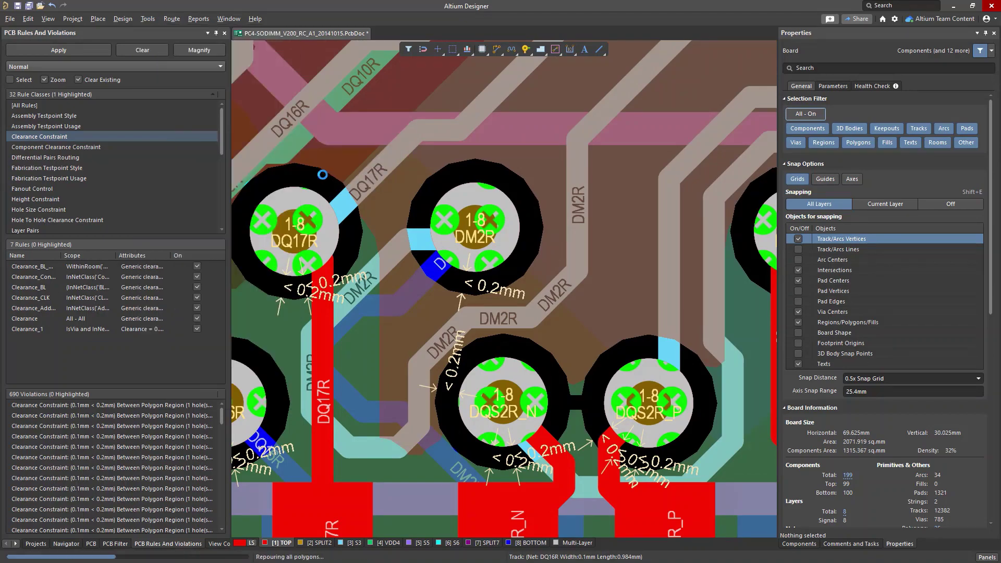
scroll(360, 303, "down", 12, "ctrl")
right_click_drag(361, 303, 411, 326)
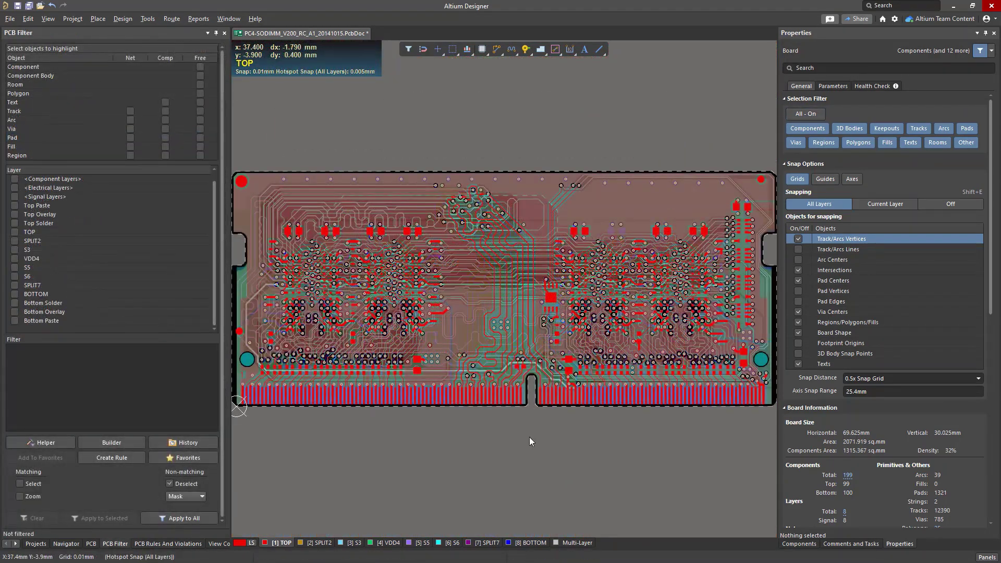
- Set the Board Outline Clearance rule's minimum clearance to 0.4 mm for all objects and save the design rules
left_click(123, 19)
left_click(135, 59)
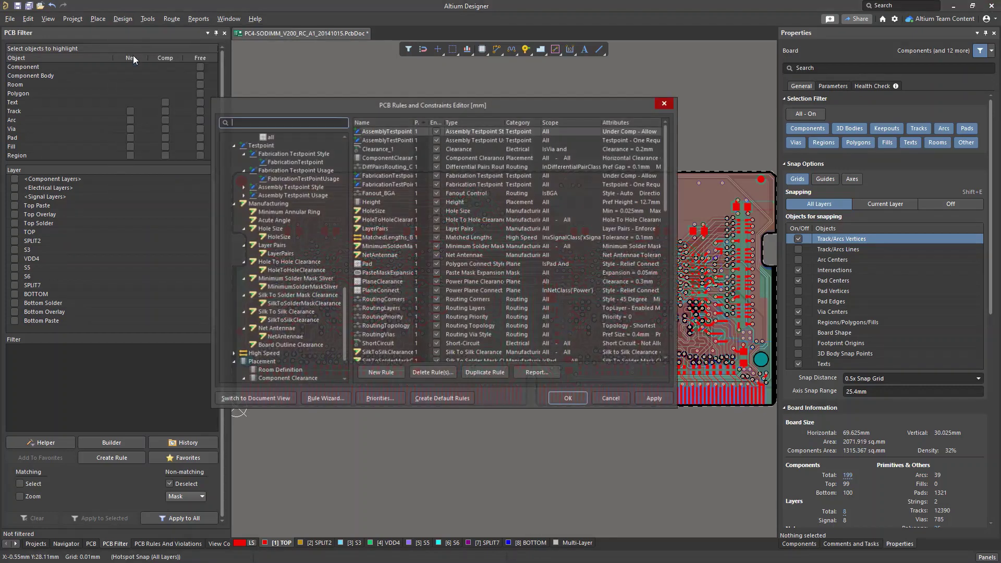
left_click(302, 345)
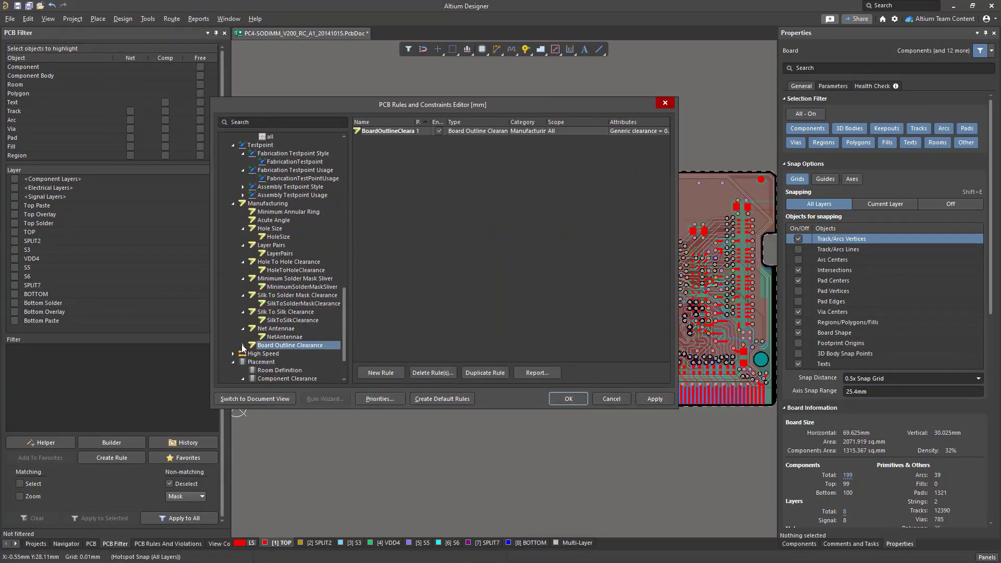
left_click(264, 353)
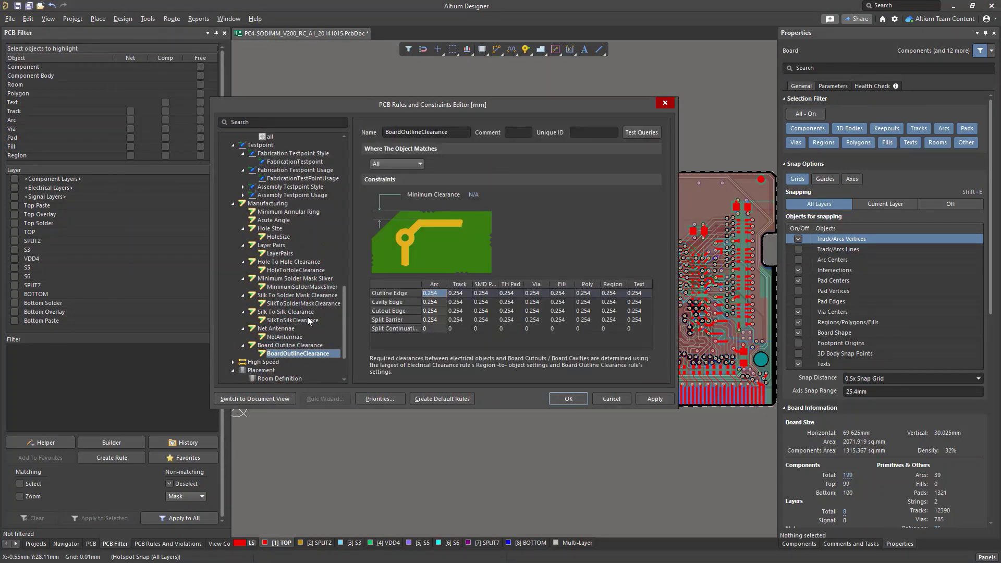
left_click(492, 195)
type("0.4")
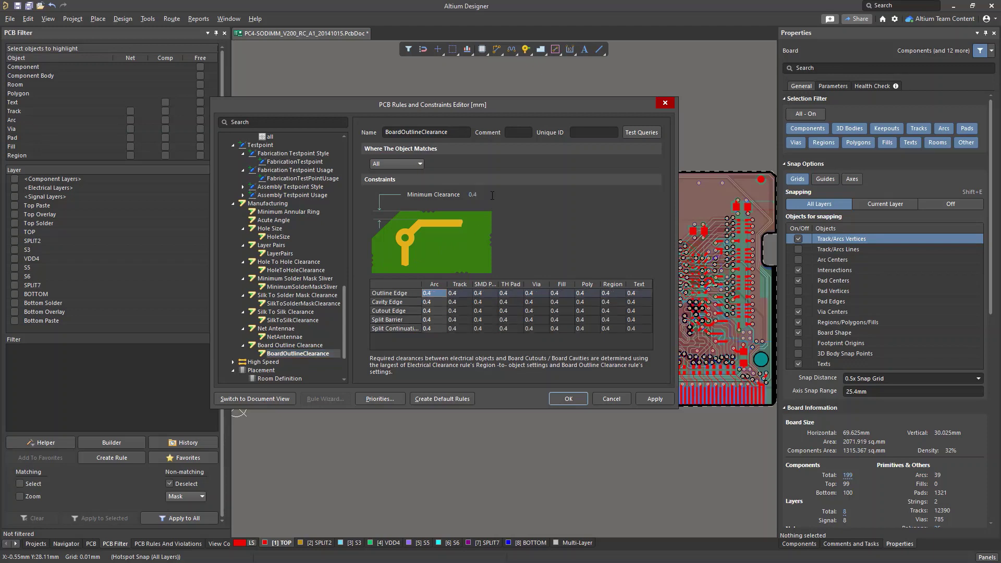
left_click(651, 400)
left_click(570, 401)
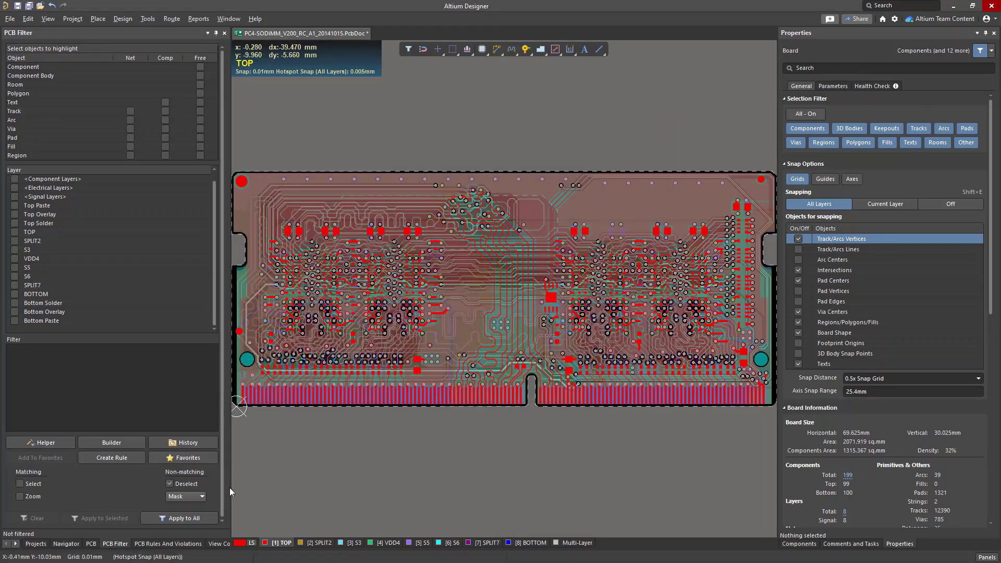
- Check the board against the Board Outline Clearance rule class and repour the polygons
left_click(167, 543)
left_click(55, 136)
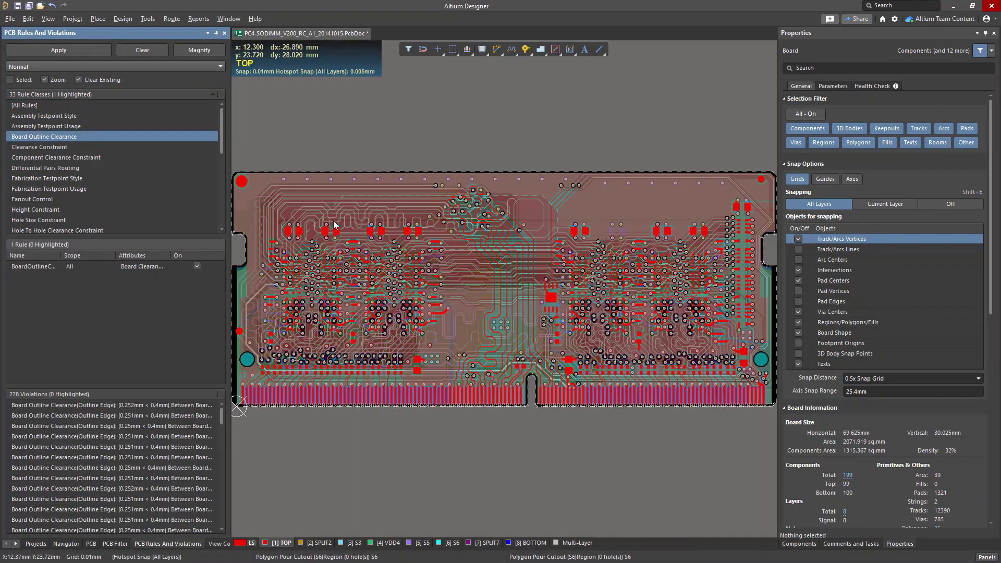
left_click(122, 18)
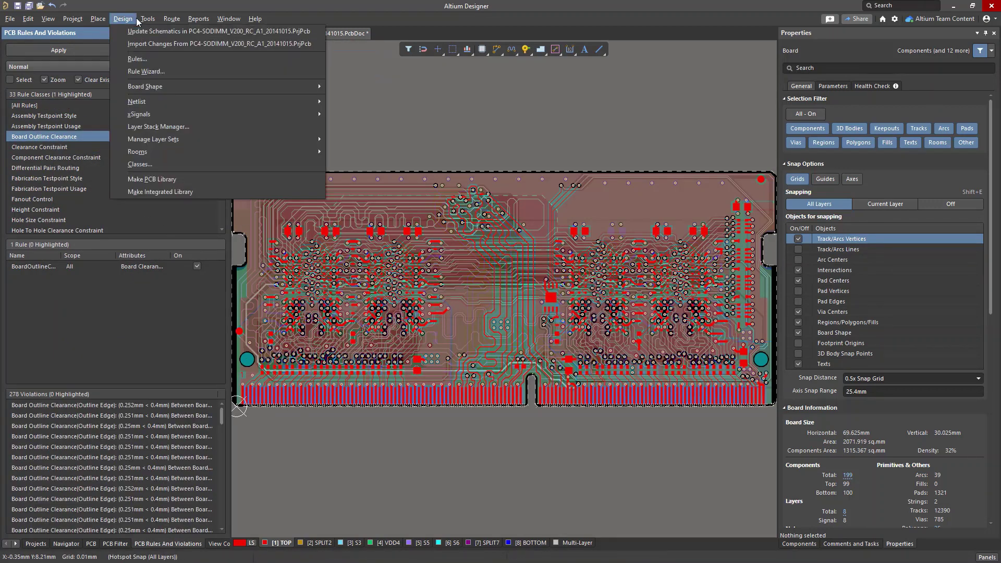
mouse_move(147, 18)
mouse_move(158, 104)
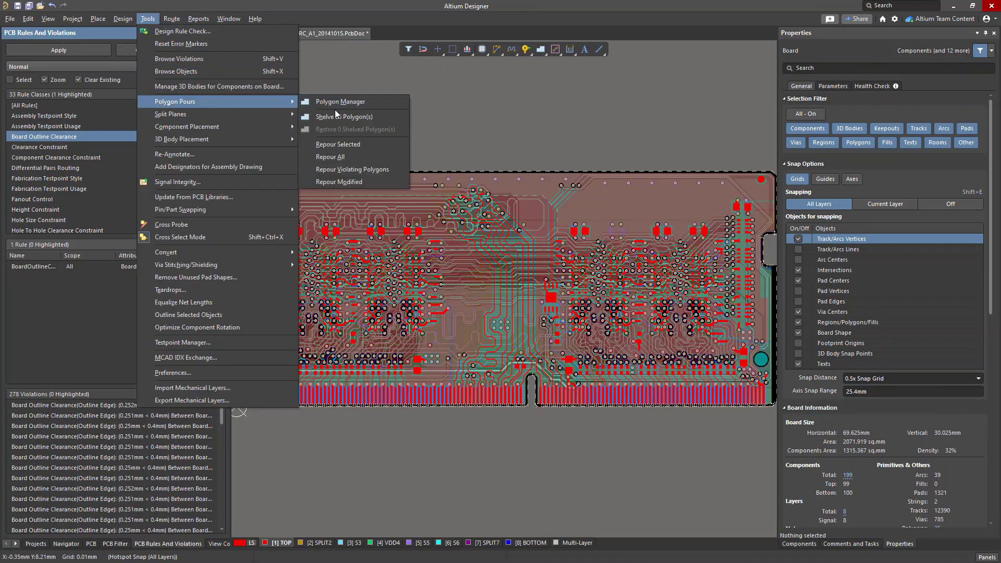
left_click(337, 146)
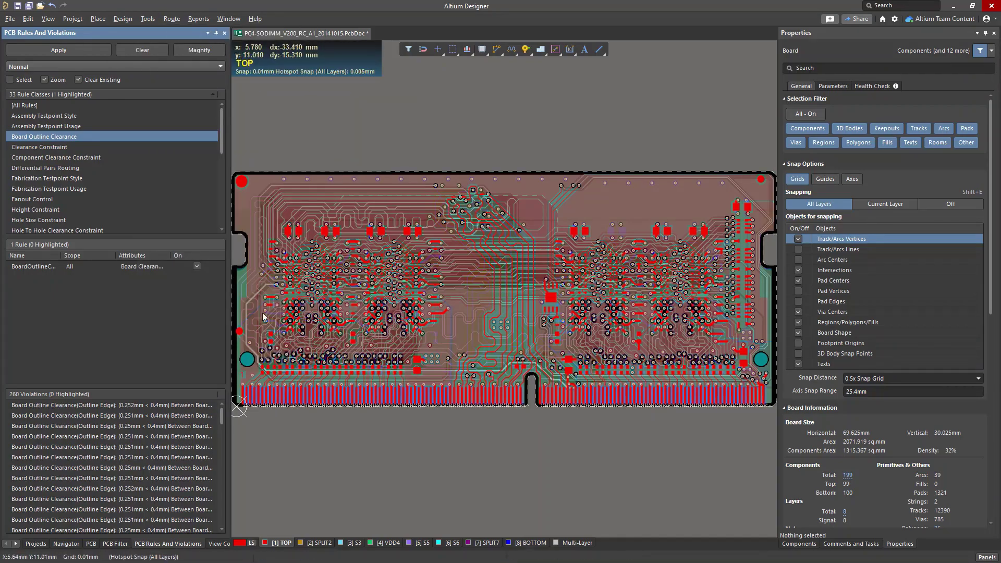
- Examine the board outline clearance violations along the edge connector pads
scroll(243, 410, "up", 5, "ctrl")
scroll(244, 407, "up", 3, "ctrl")
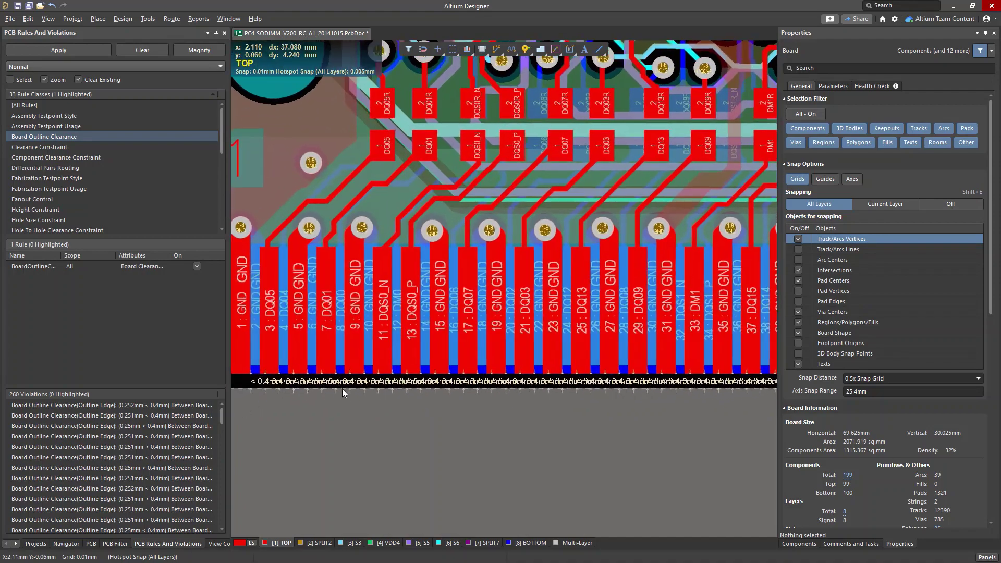
scroll(360, 386, "up", 5, "ctrl")
right_click_drag(542, 389, 266, 376)
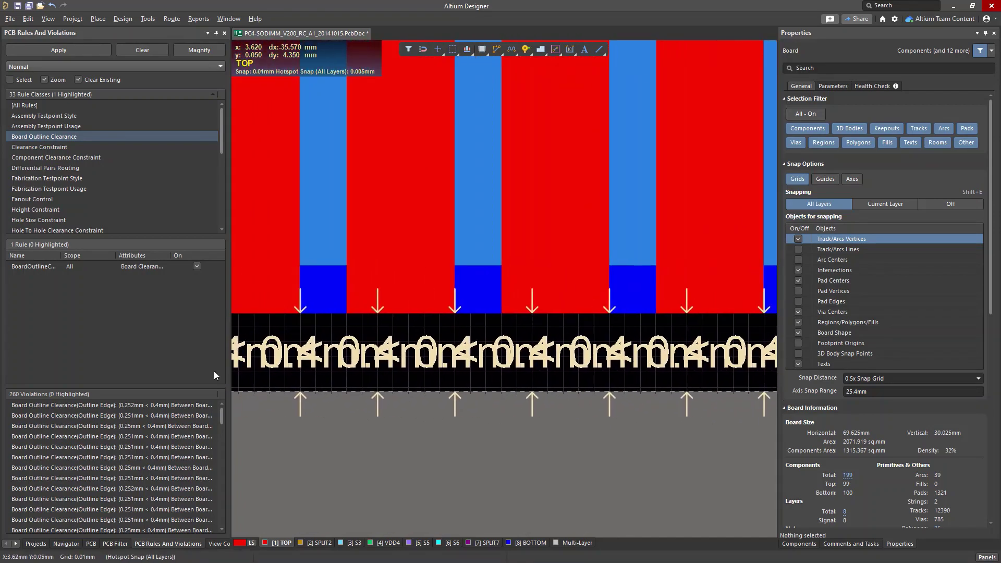
- Select all pads of edge connector X1 by finding objects similar to one of its pads with Component set to Same
right_click_drag(588, 376, 250, 374)
scroll(539, 371, "left", 1, "shift")
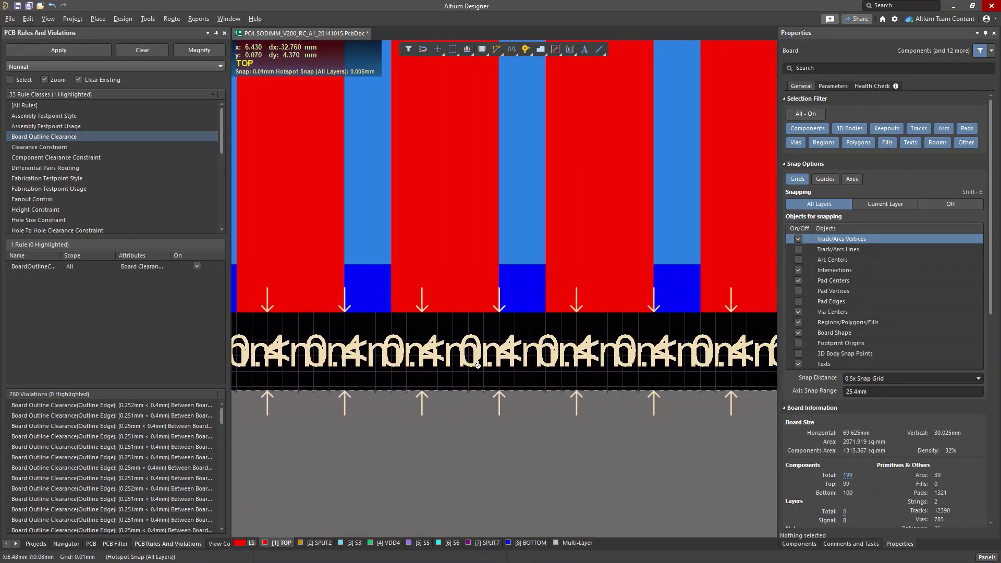
scroll(478, 366, "down", 4, "ctrl")
right_click_drag(633, 374, 159, 370)
right_click_drag(676, 379, 563, 406)
scroll(454, 372, "up", 4, "ctrl")
right_click(464, 370)
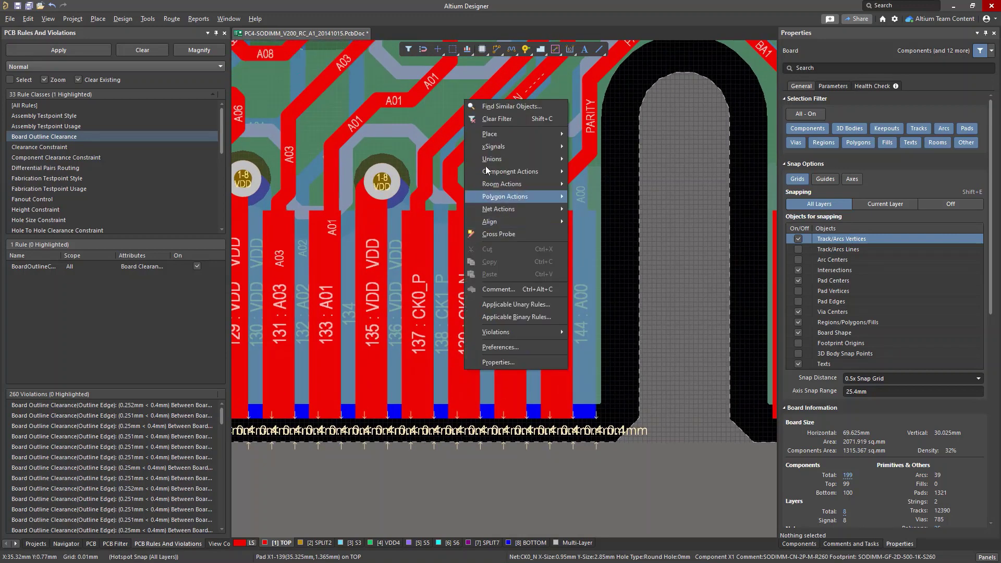
left_click(493, 107)
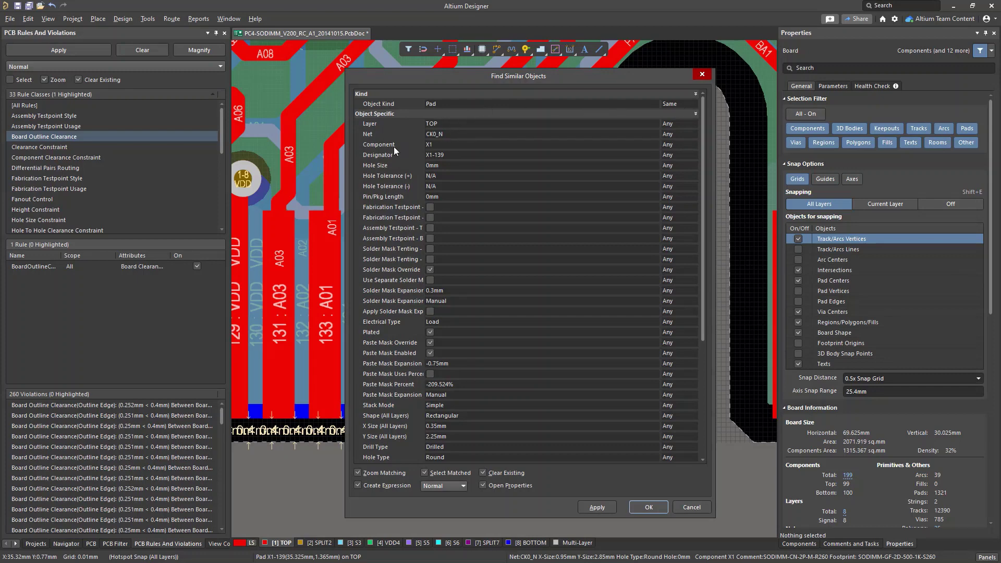
left_click(694, 144)
left_click(647, 506)
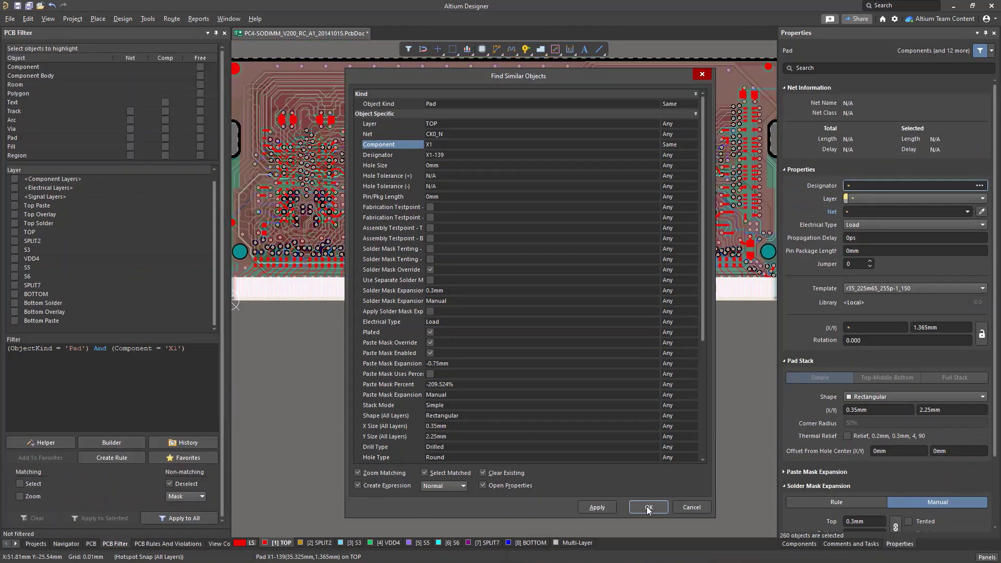
scroll(556, 388, "down", 3, "ctrl")
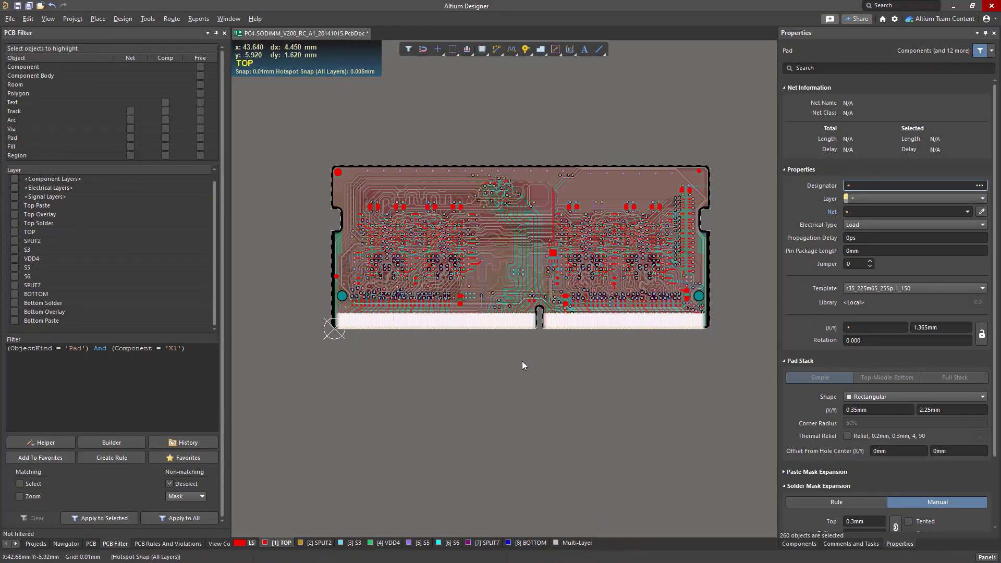
- Create a Board Outline Clearance rule from the filter query (ObjectKind = 'Pad') And (Component = 'X1')
left_click(206, 353)
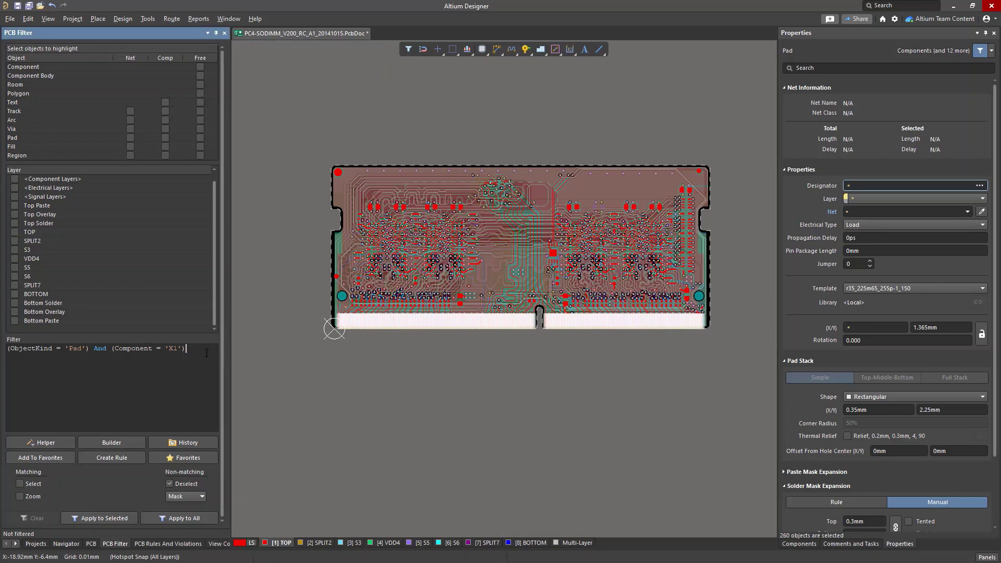
left_click_drag(186, 348, 6, 348)
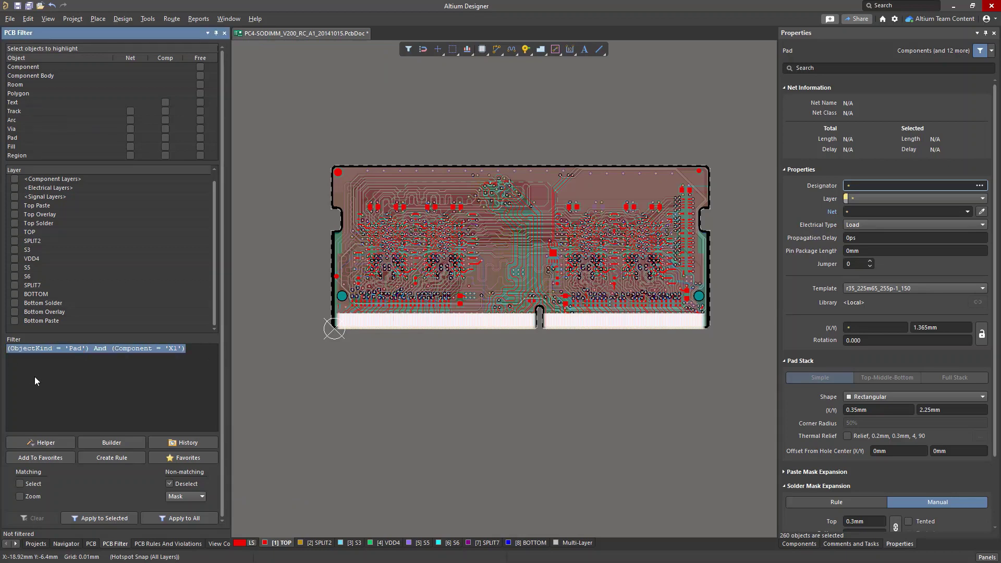
left_click_drag(44, 382, 45, 382)
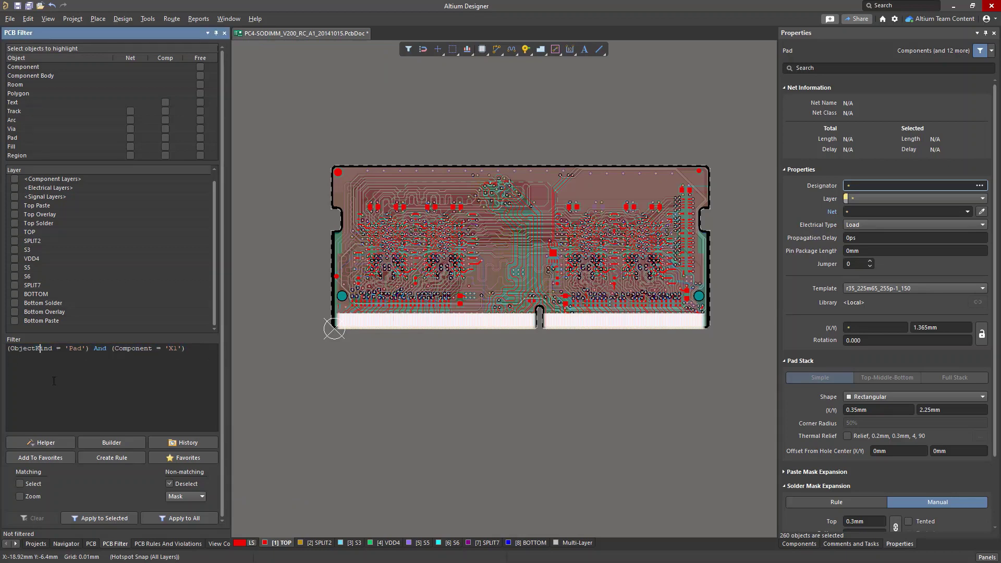
left_click(94, 459)
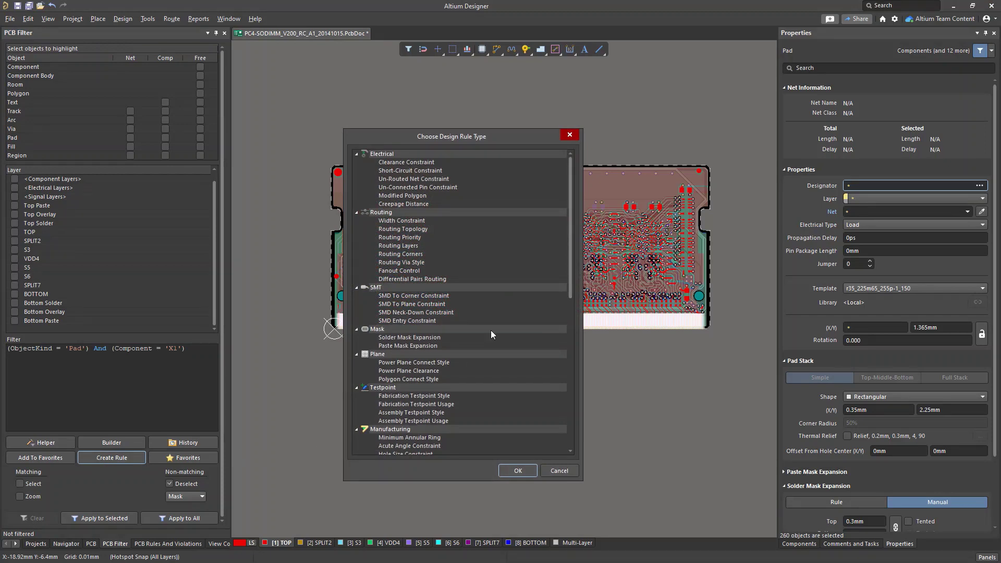
left_click_drag(571, 235, 579, 328)
left_click(426, 313)
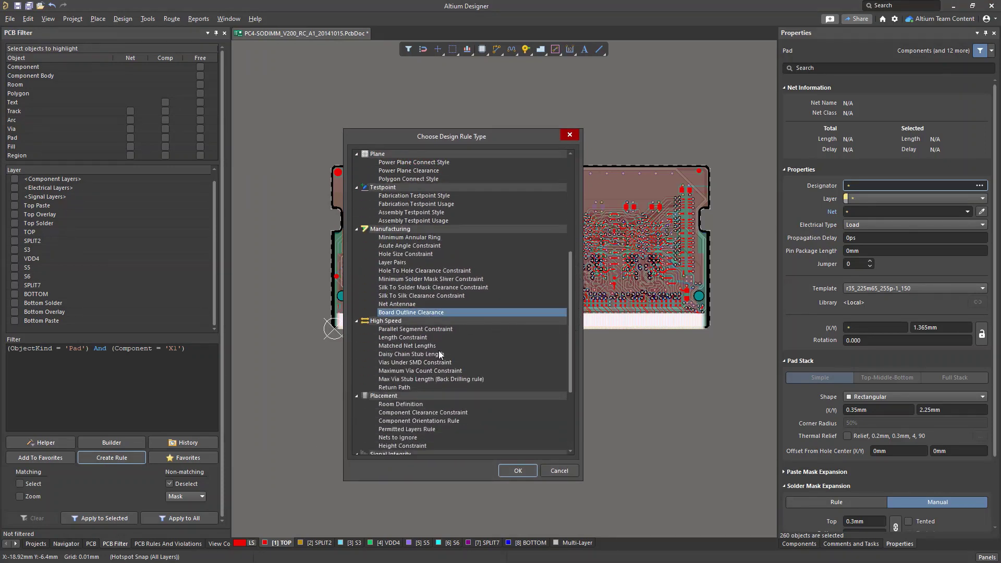
left_click(501, 470)
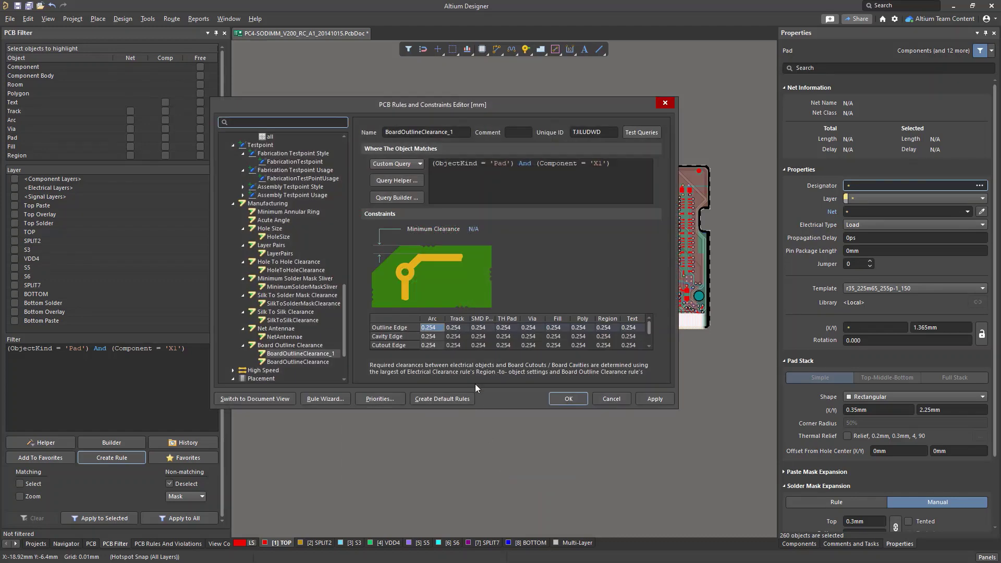
- Set the minimum clearance of the new board outline rule for the X1 pads and save the design rules
left_click_drag(430, 163, 612, 162)
left_click(621, 180)
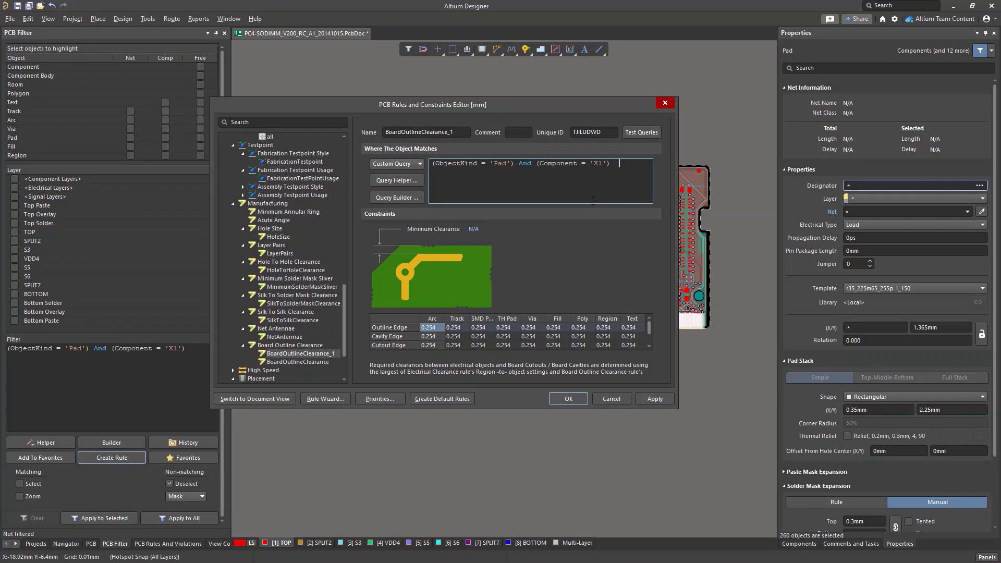
left_click(497, 228)
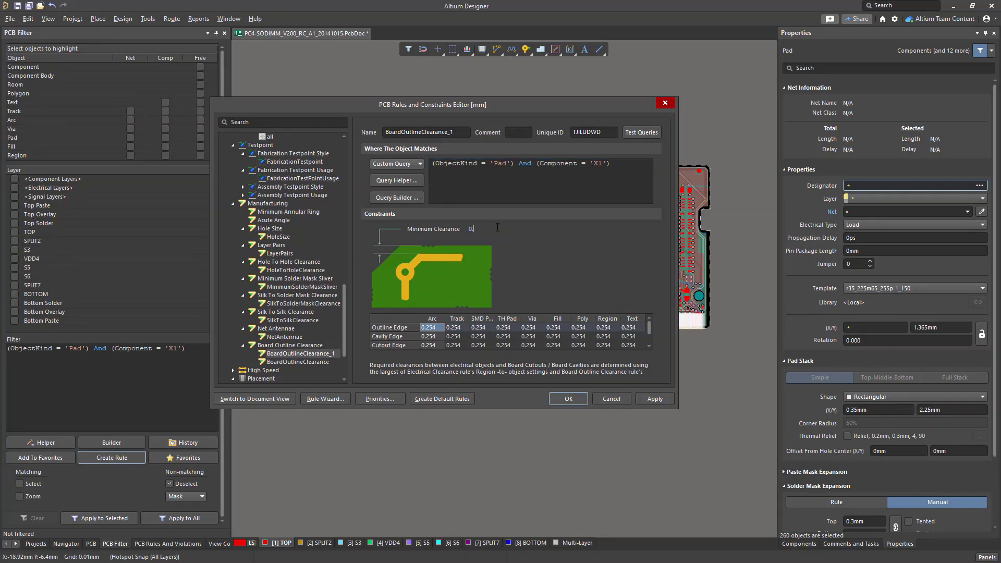
left_click(652, 398)
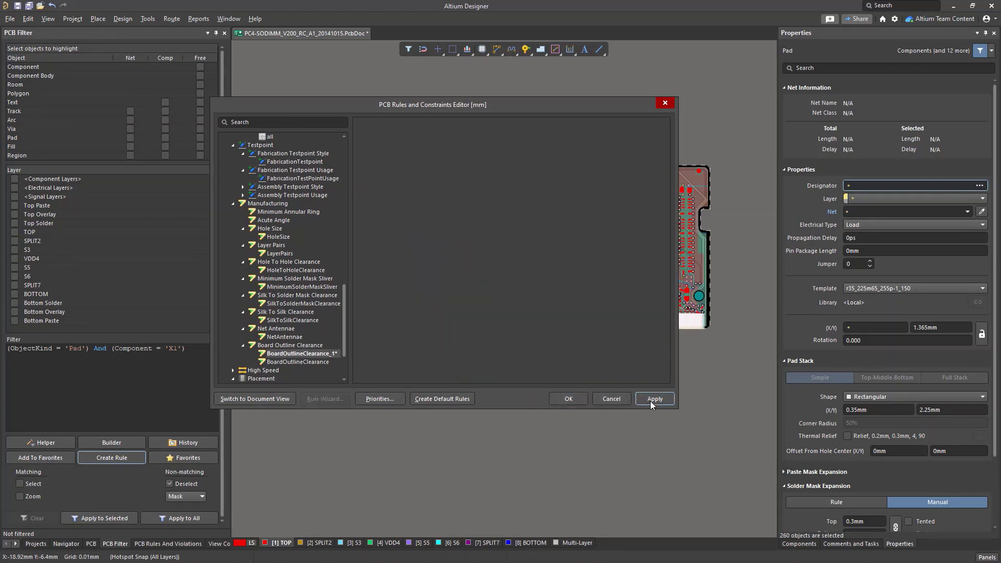
left_click(568, 399)
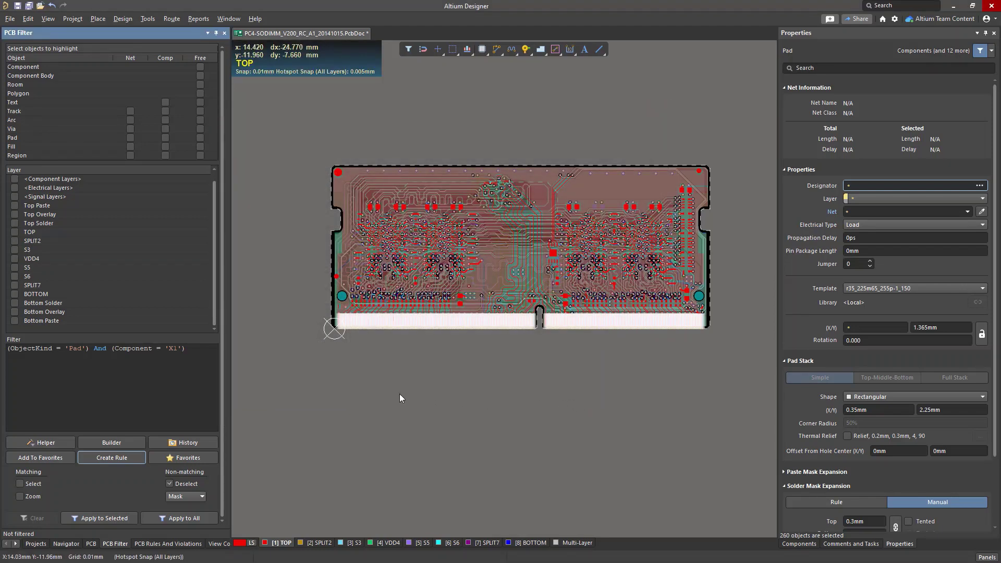
- Run the design rule check for the Board Outline Clearance class and inspect the board edge along the connector pads
left_click(141, 544)
left_click(605, 465)
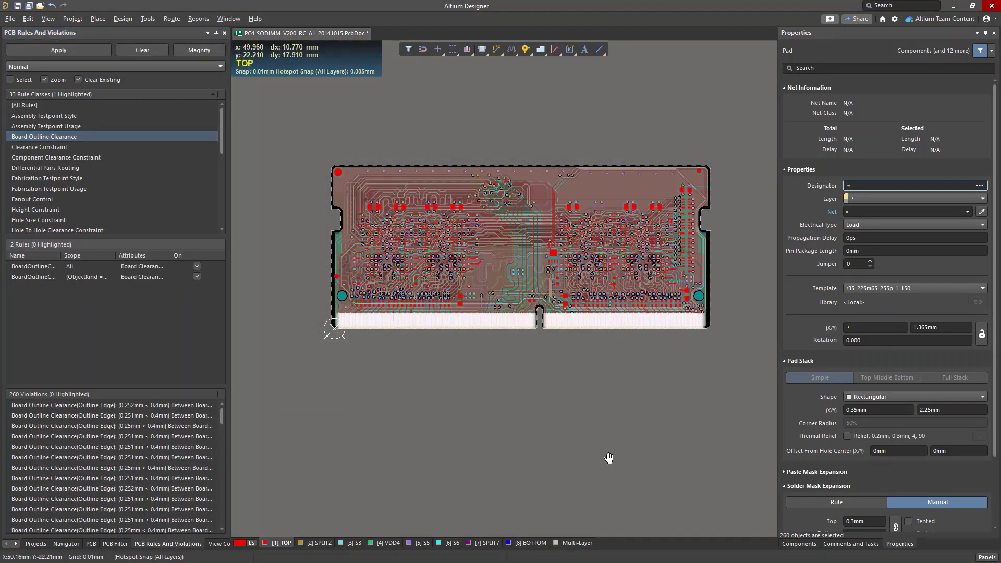
right_click(116, 137)
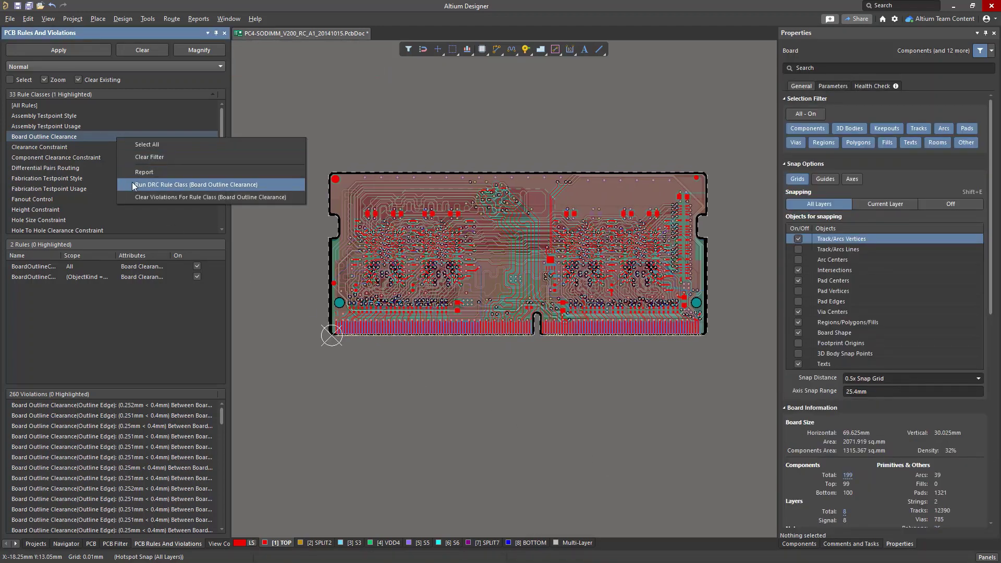
left_click(132, 183)
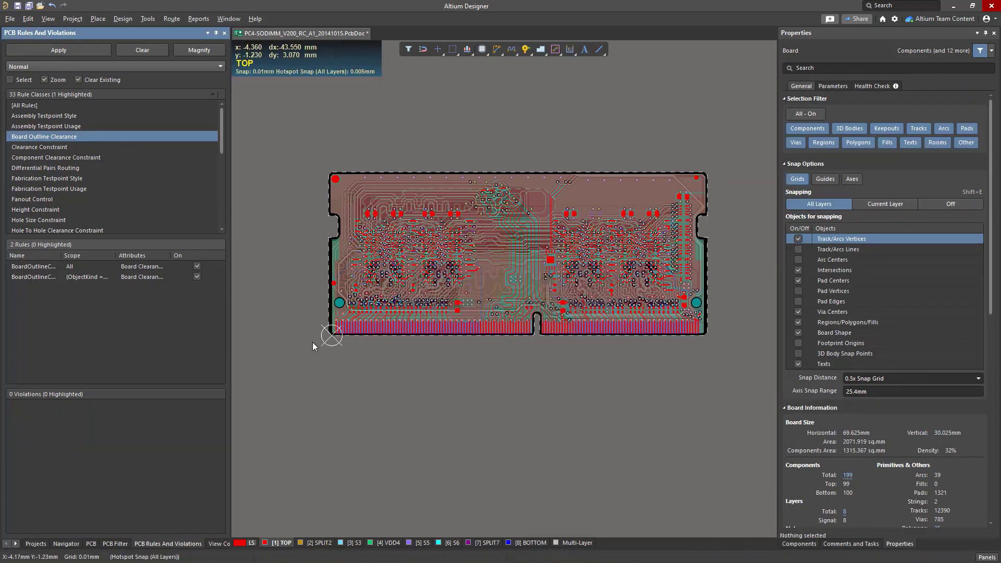
scroll(342, 333, "up", 9, "ctrl")
right_click_drag(489, 329, 262, 355)
right_click_drag(599, 359, 269, 360)
right_click_drag(686, 357, 295, 357)
middle_click_drag(509, 333, 509, 343)
right_click_drag(510, 342, 451, 356)
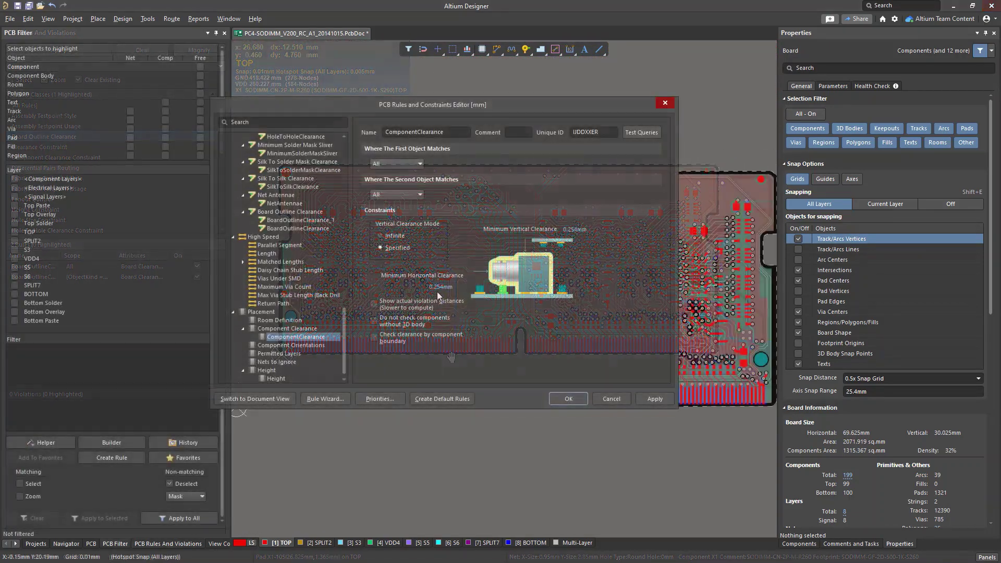
- Set the ComponentClearance rule's minimum horizontal clearance to 0.5 mm and save the design rules
left_click(439, 286)
type(".5")
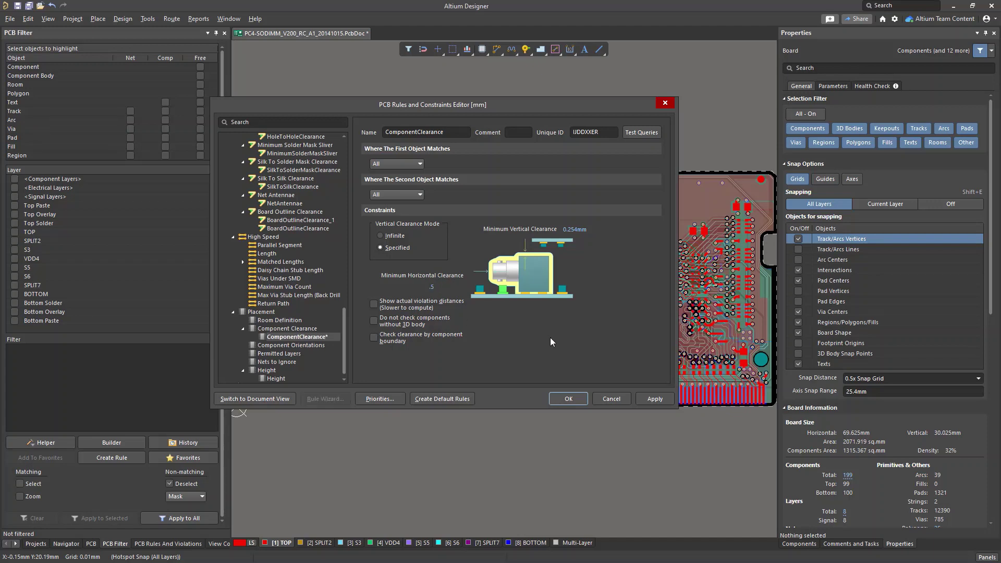
left_click(646, 397)
left_click(571, 397)
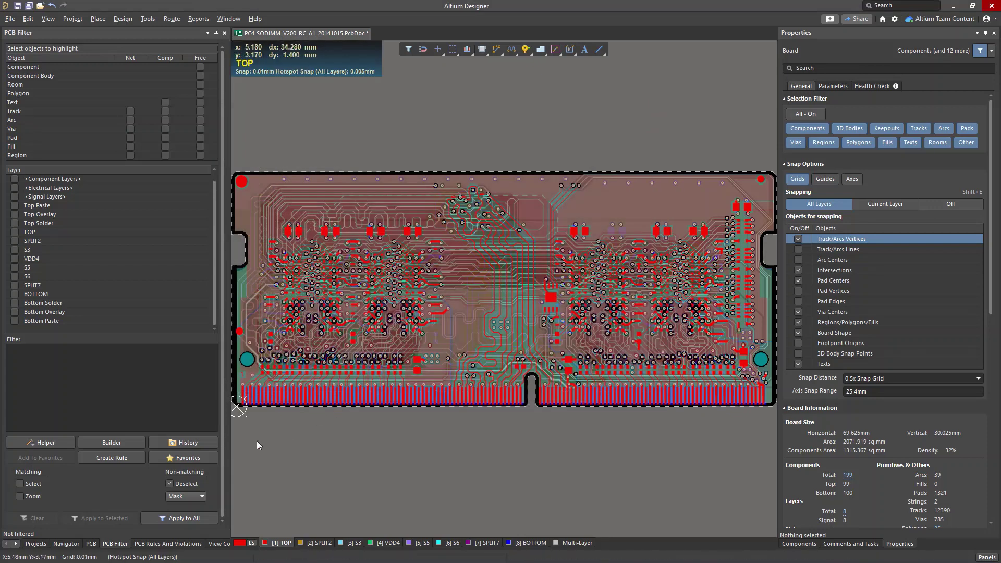
- Run the design rule check for the Component Clearance Constraint class and inspect the violating components in 3D
left_click(163, 544)
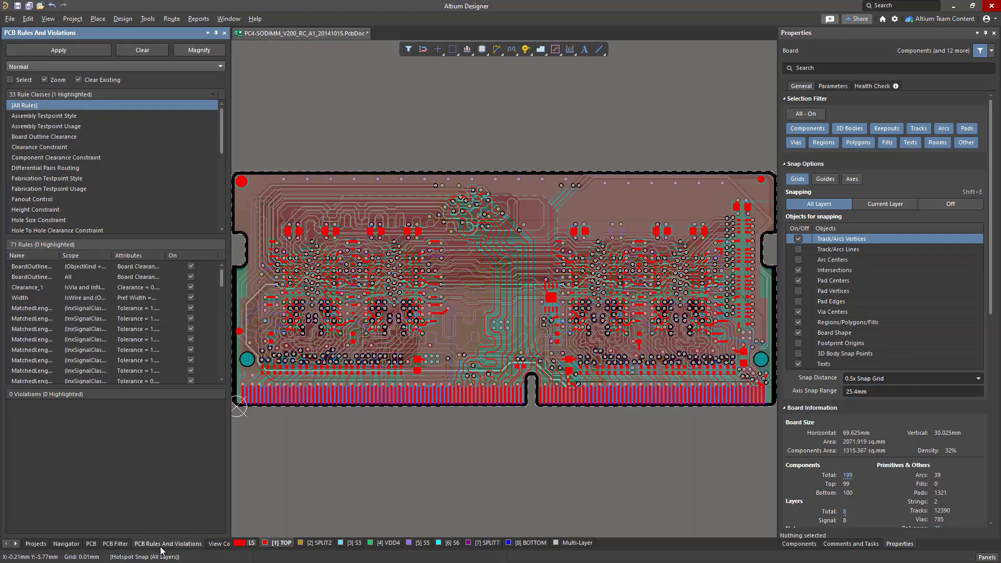
right_click(79, 160)
left_click(131, 195)
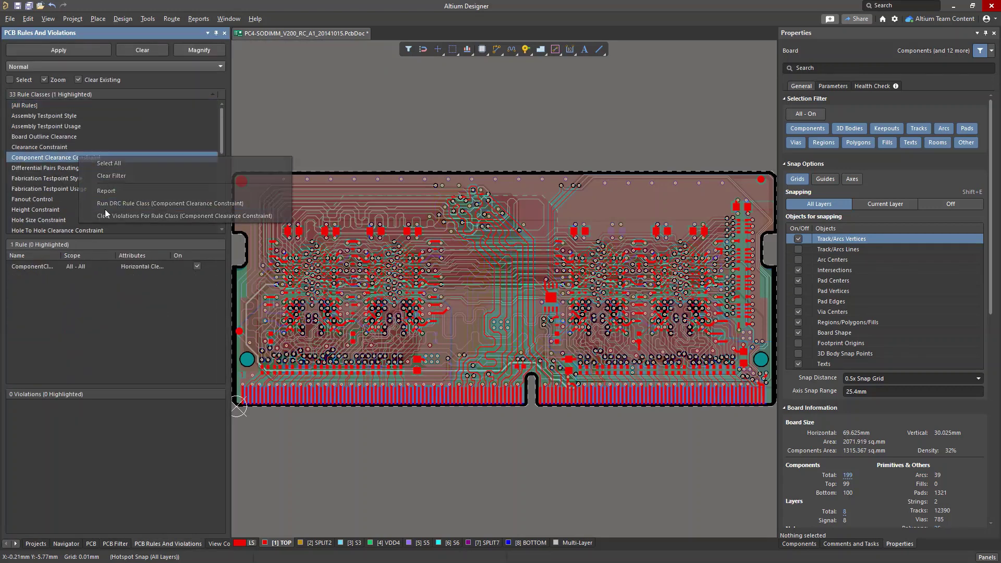
left_click(44, 266)
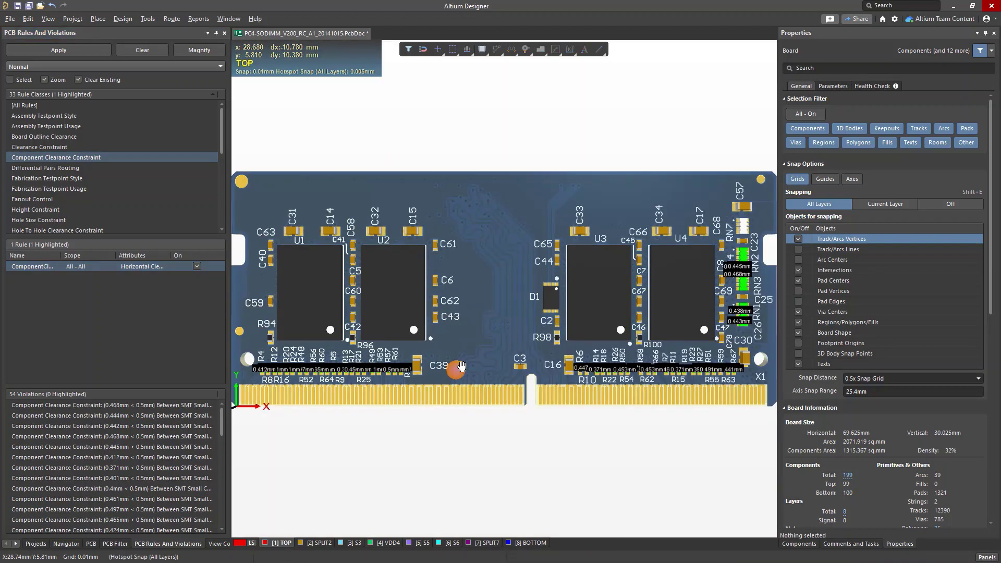
scroll(461, 366, "down", 1, "ctrl")
scroll(570, 384, "up", 7, "ctrl")
right_click_drag(594, 390, 234, 393)
right_click_drag(637, 392, 273, 400)
right_click_drag(686, 156, 611, 483)
- Select chip resistor R4 among the violating components in 2D and copy its footprint name
scroll(623, 211, "up", 3)
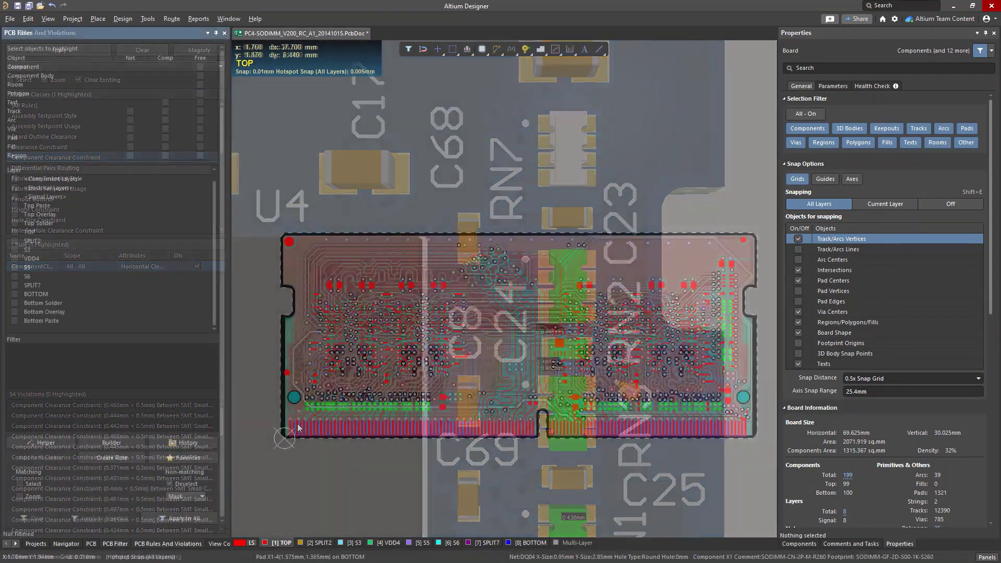
scroll(301, 415, "up", 5, "ctrl")
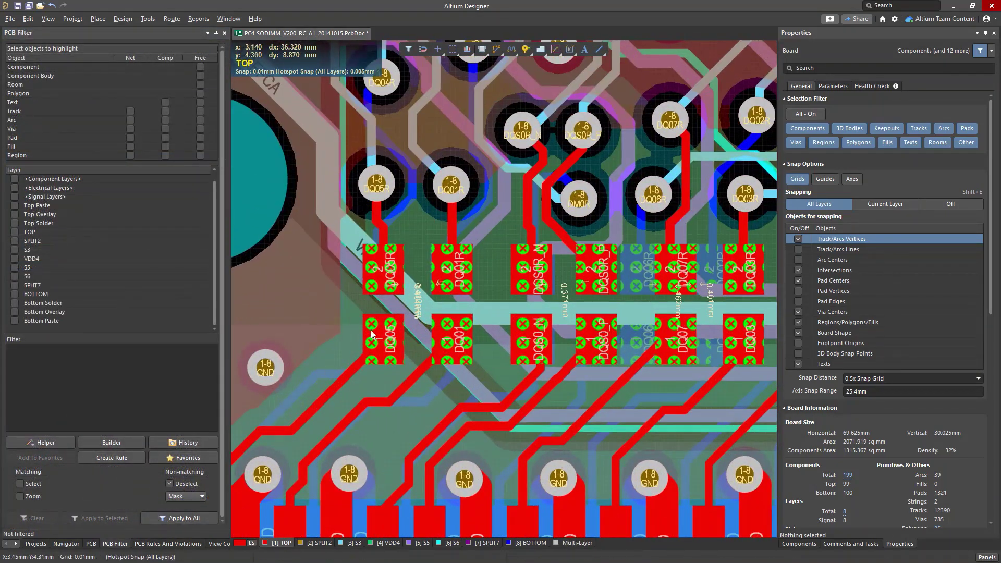
left_click(376, 321)
left_click(937, 377)
key("ctrl+c")
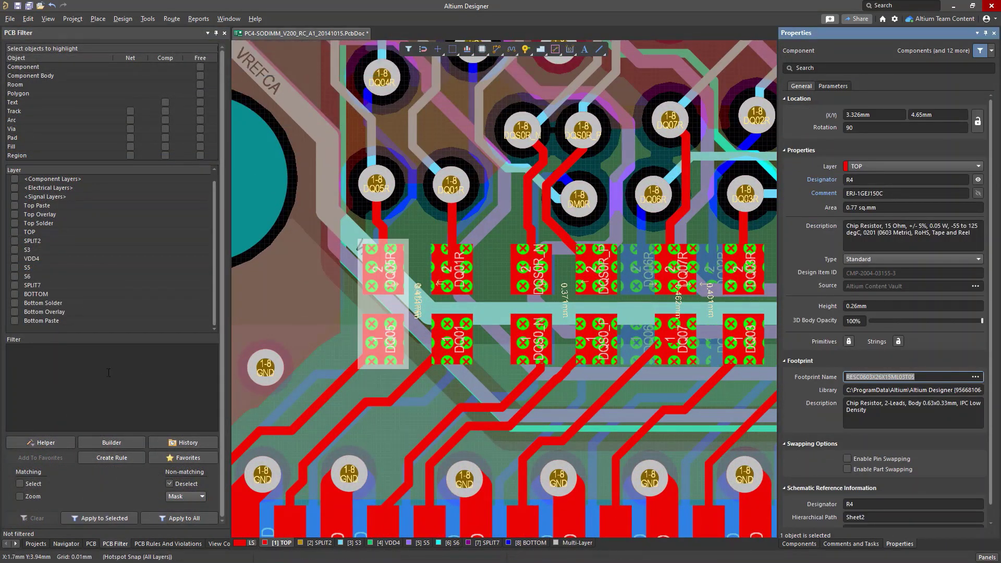
- Write the PCB filter query HasFootprint('RESC0603X26X15ML03T05')
left_click(89, 373)
type("has")
key("Down")
key("Down")
key("Down")
key("Down")
key("Return")
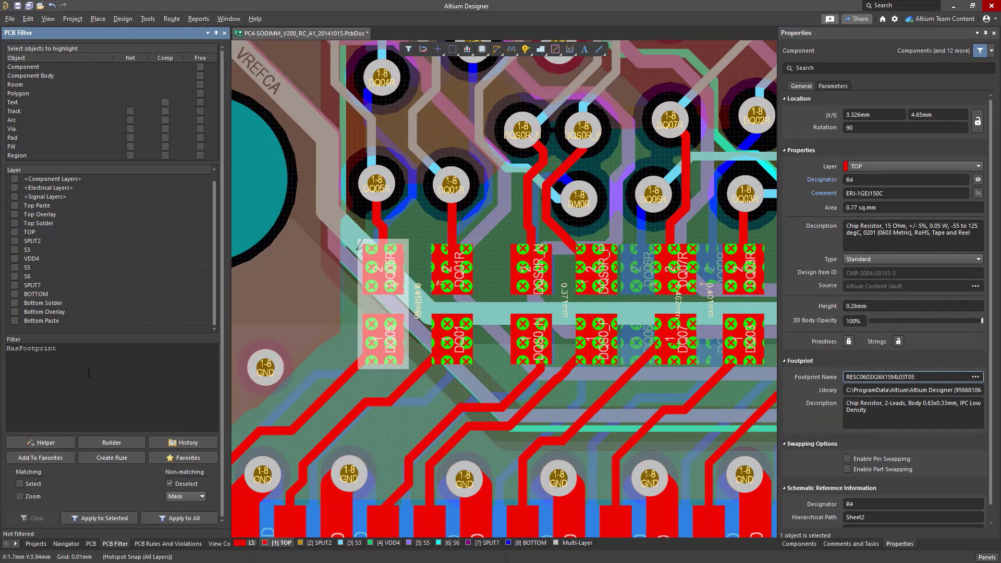
key("ctrl+v")
type("')")
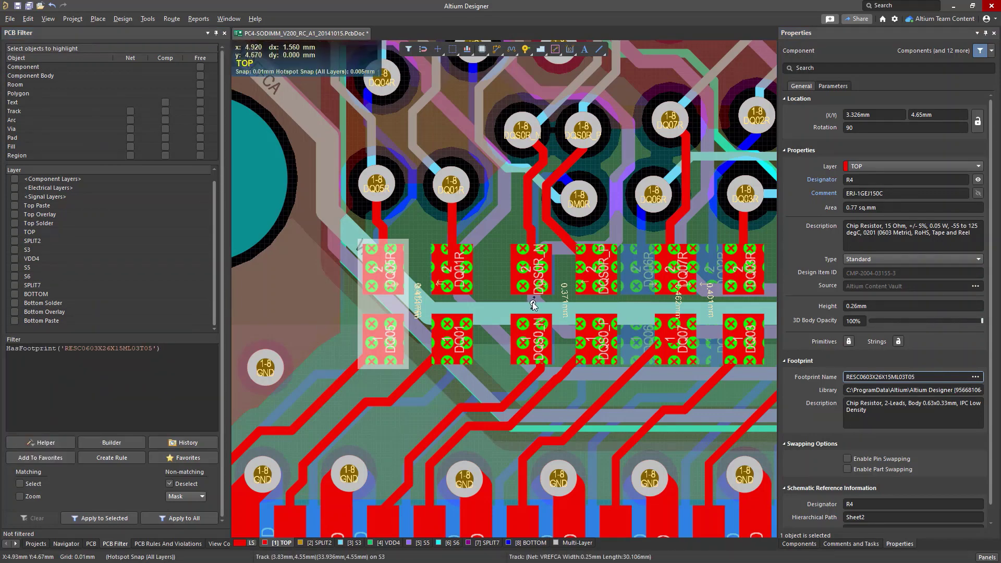
- Extend the filter query with or HasFootprint('BOUR-CAY10-J4_V'), copied from resistor array RN1, and apply the filter to all objects
left_click(532, 303)
scroll(533, 303, "down", 5, "ctrl")
scroll(606, 274, "up", 8, "ctrl")
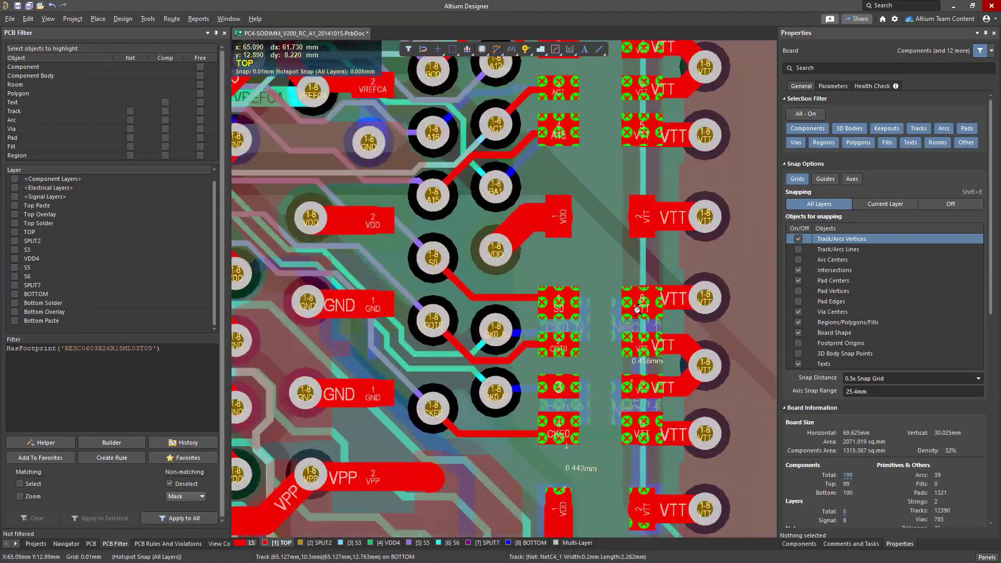
left_click(607, 318)
left_click(916, 377)
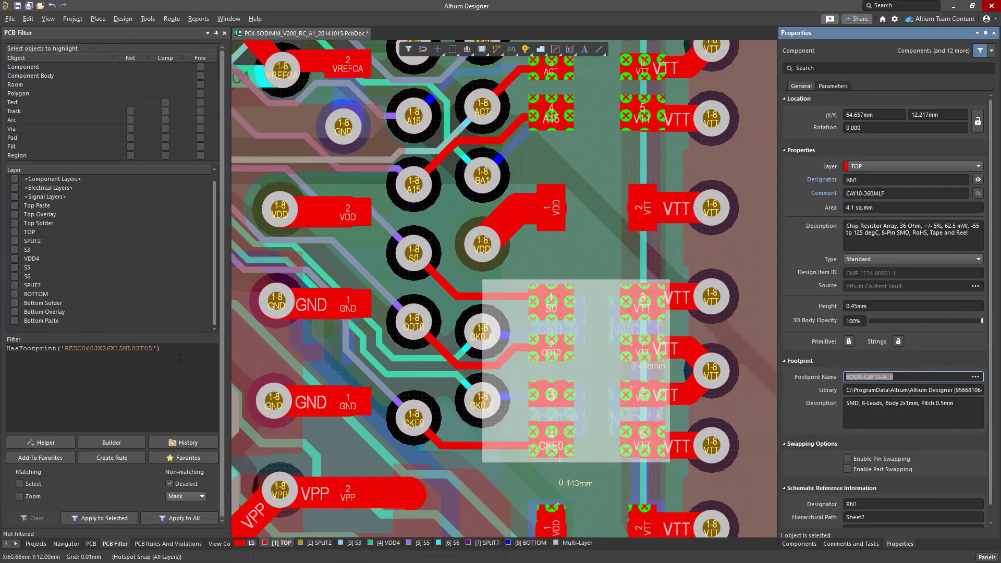
left_click(174, 355)
type("or hasfoo")
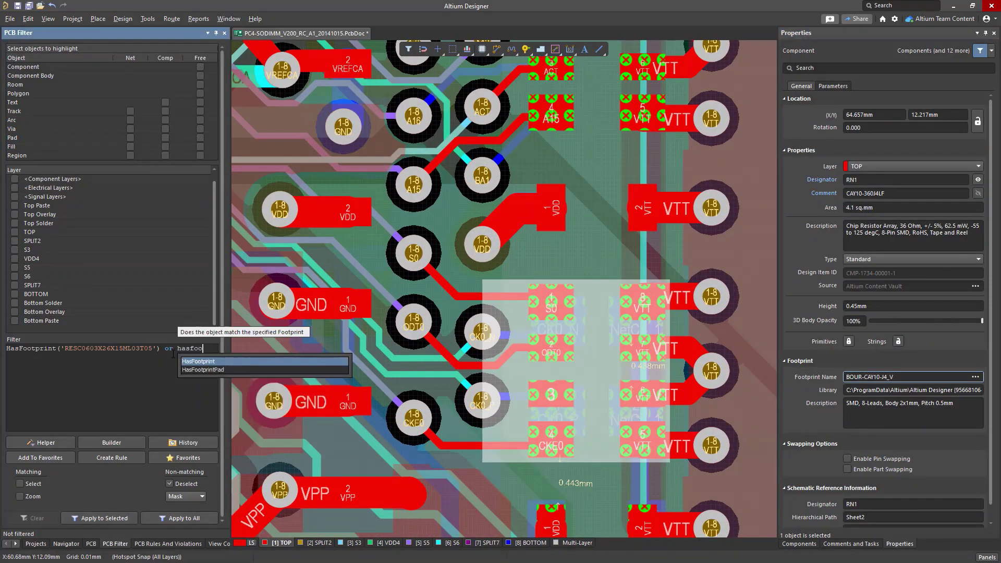
key("Return")
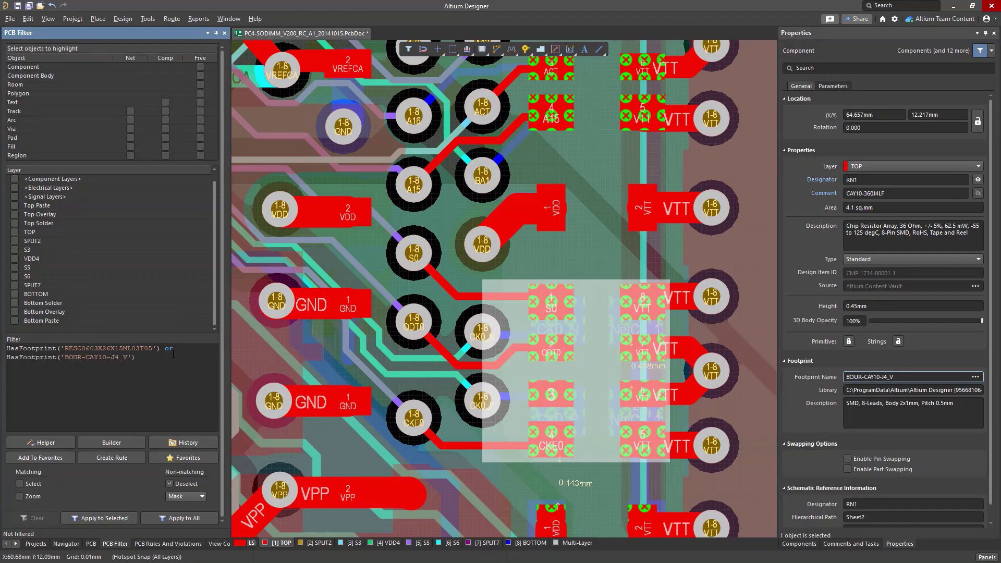
left_click(156, 517)
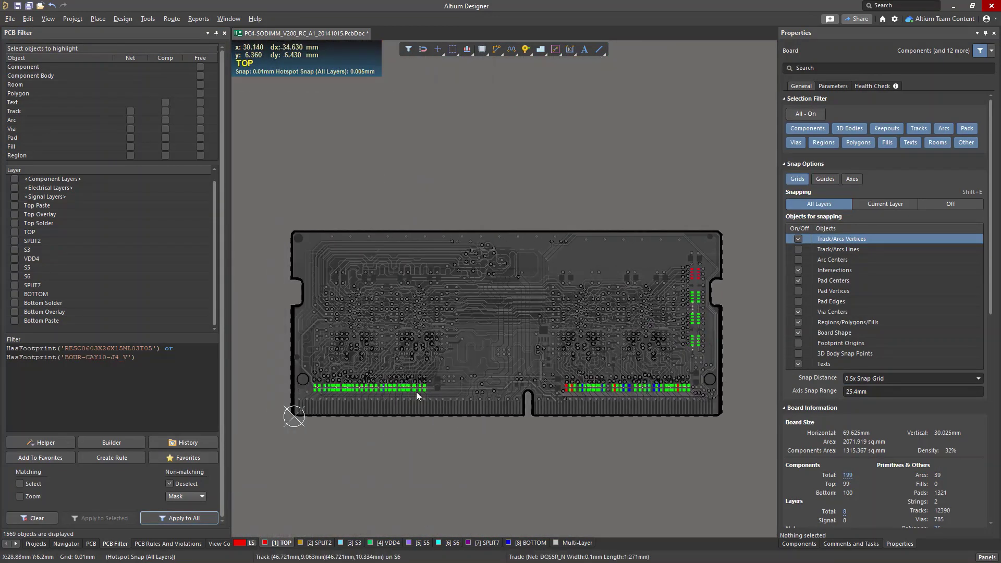
- Create a Component Clearance rule from the two-footprint filter query with a minimum horizontal clearance of 0.3 mm and apply it
left_click(129, 459)
scroll(425, 276, "down", 15)
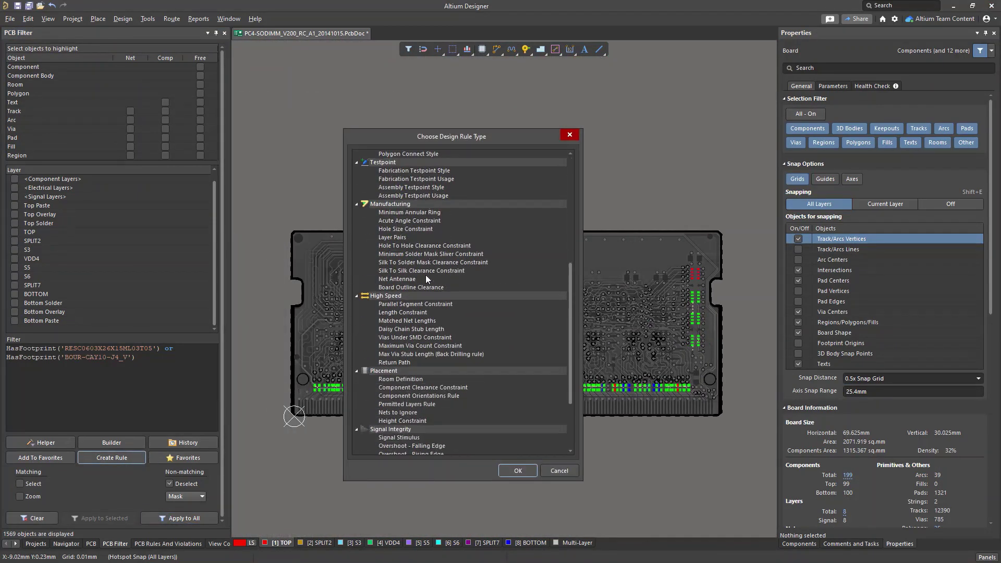
double_click(427, 296)
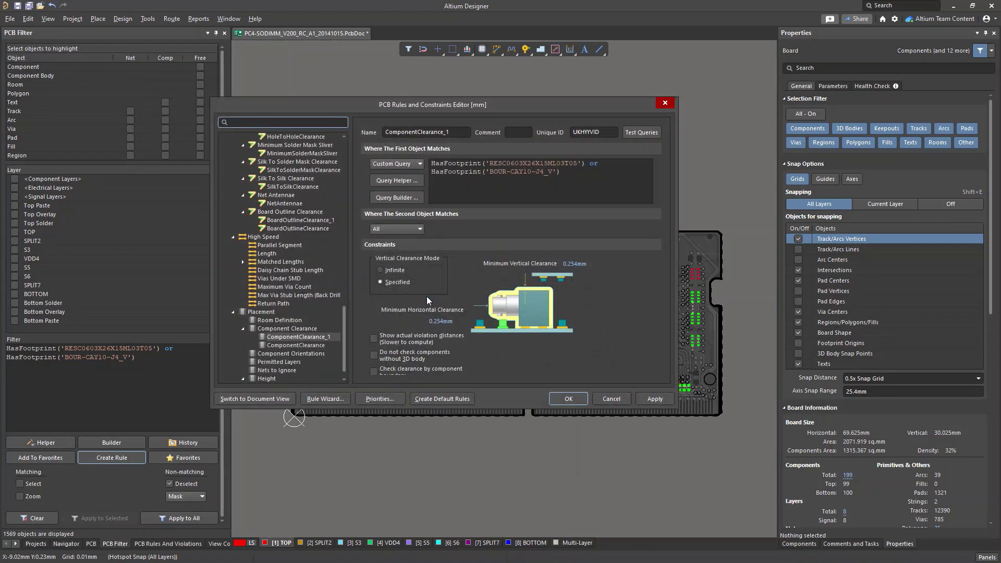
left_click(441, 320)
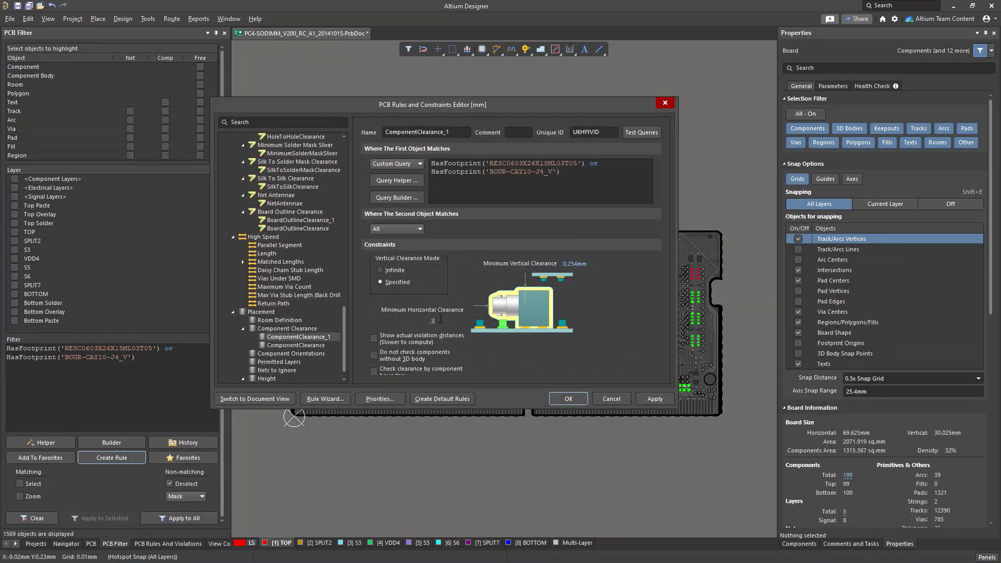
left_click(663, 402)
left_click(583, 401)
- Run the design rule check for the Component Clearance Constraint class with the new footprint-based rule
left_click(167, 544)
right_click(121, 155)
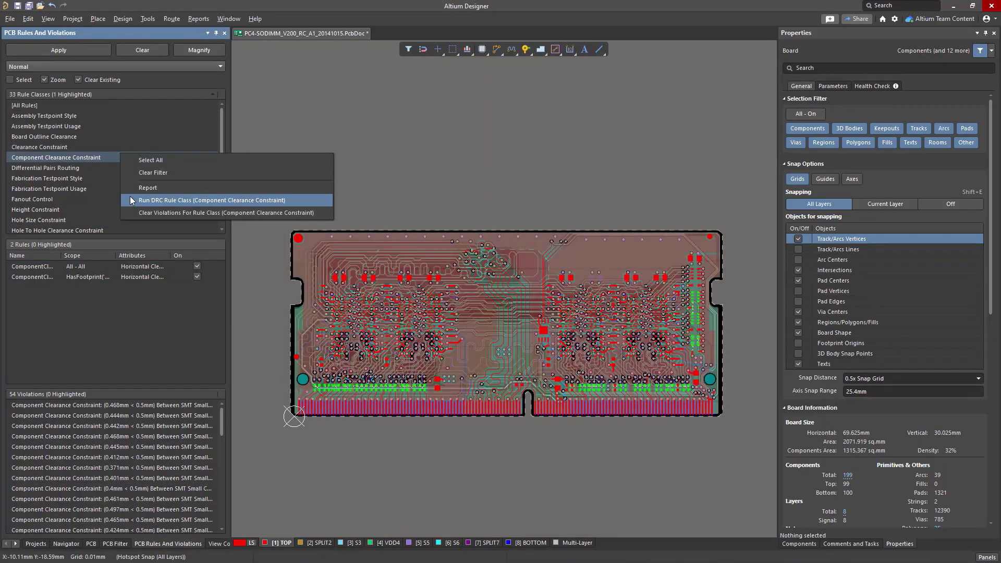
left_click(130, 196)
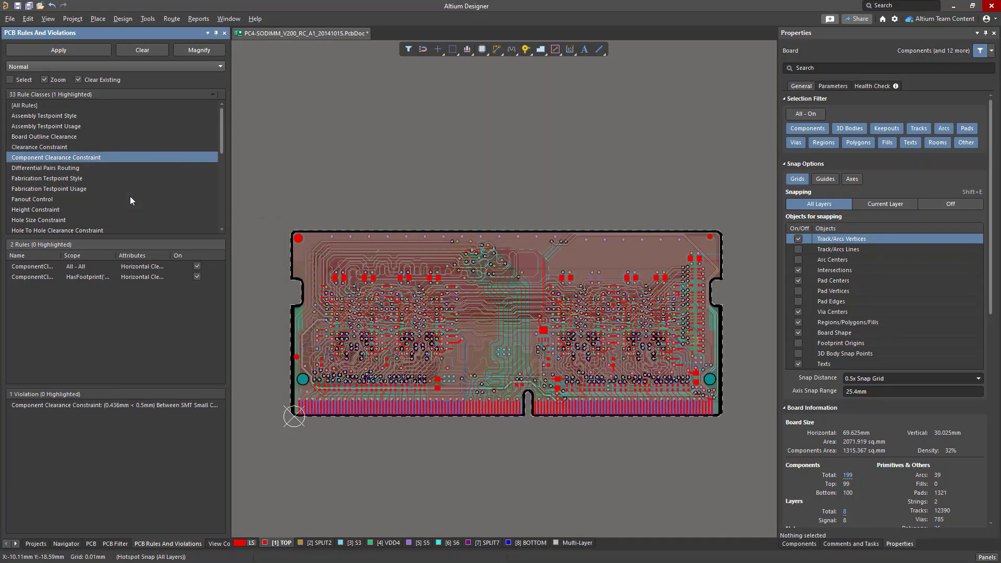
- Zoom to the violation between R80 and R85, select resistor R80 and copy its footprint name
left_click(102, 406)
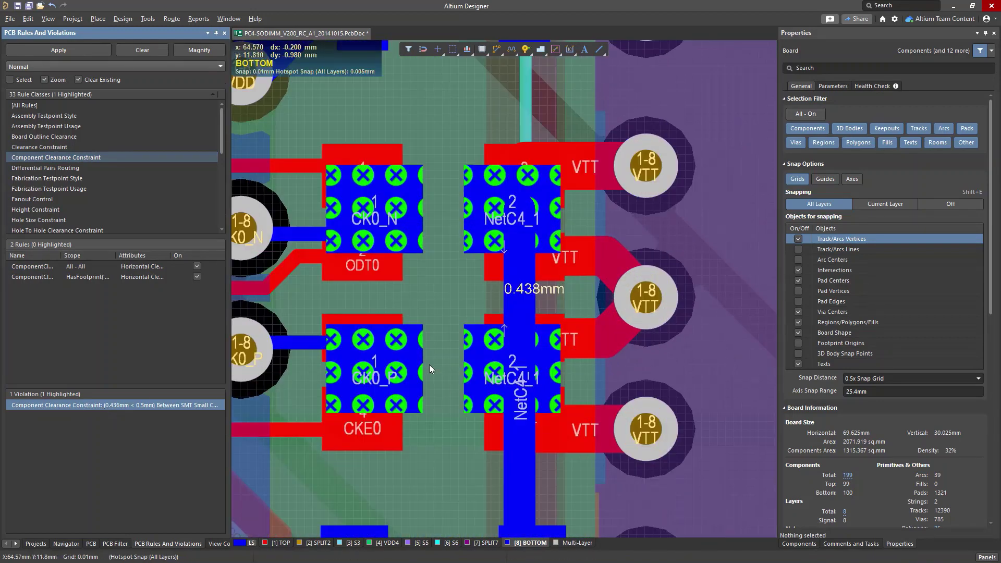
left_click(445, 361)
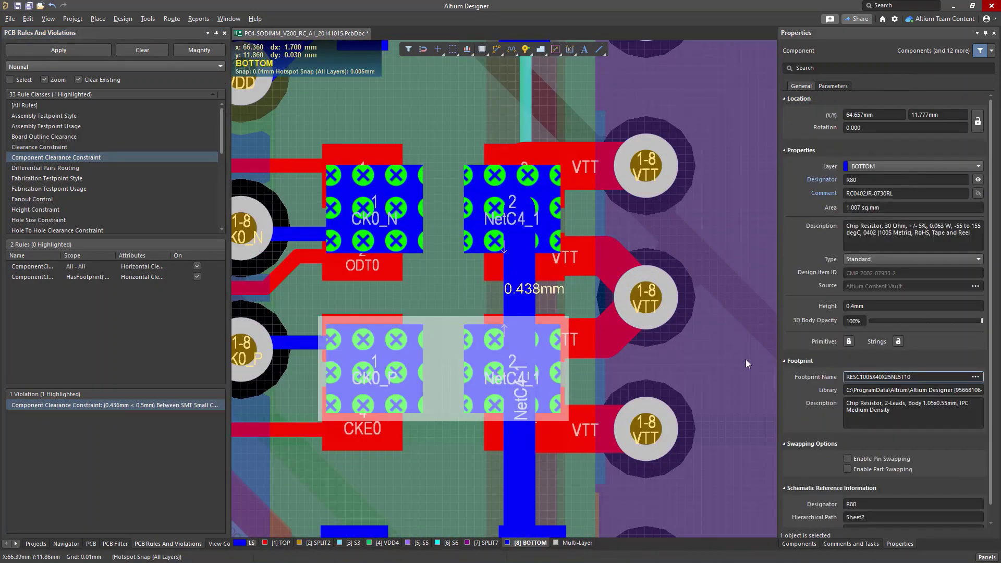
left_click(902, 376)
key("ctrl+c")
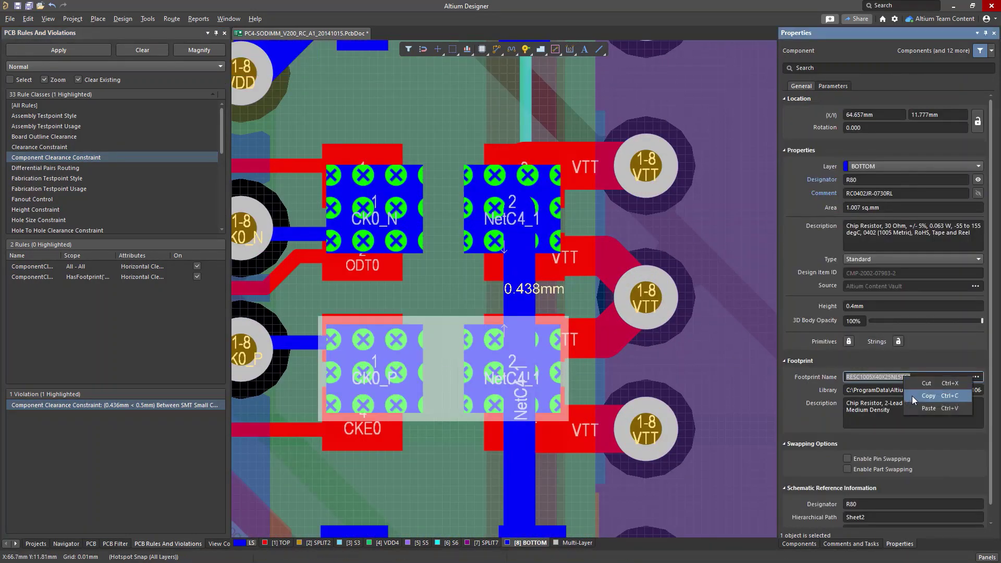
- Extend the first object query of rule ComponentClearance_1 with or HasFootprint('RESC1005X40X25NLST10') and save the rule
left_click(111, 21)
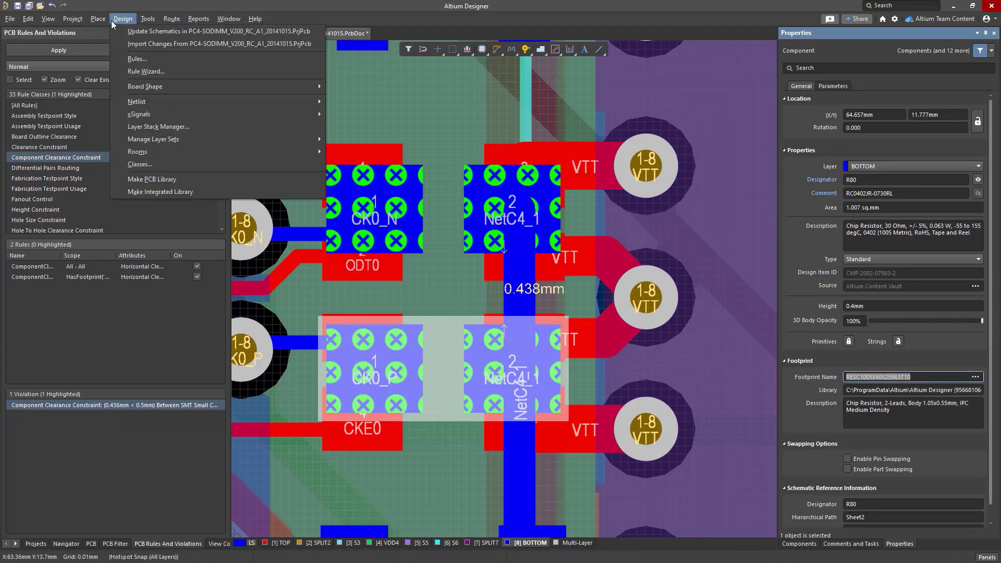
left_click(137, 60)
left_click(569, 175)
type("o")
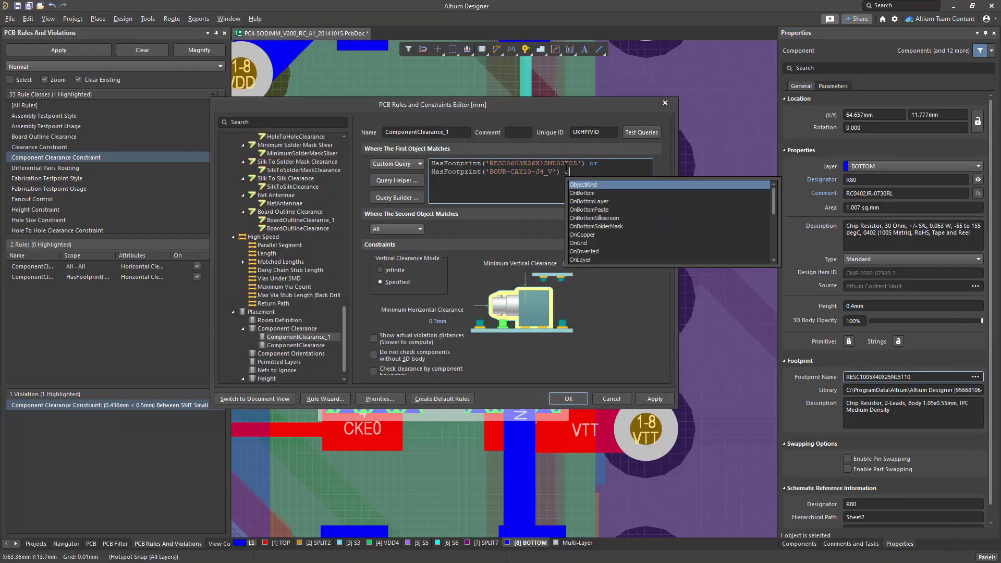
type("r hasfo")
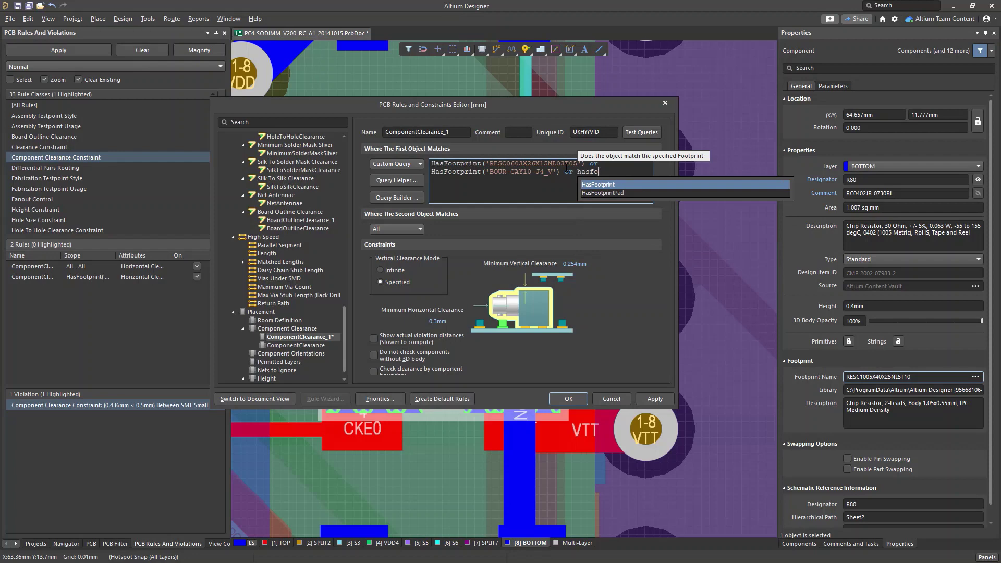
key("Return")
key("ctrl+v")
type("'")
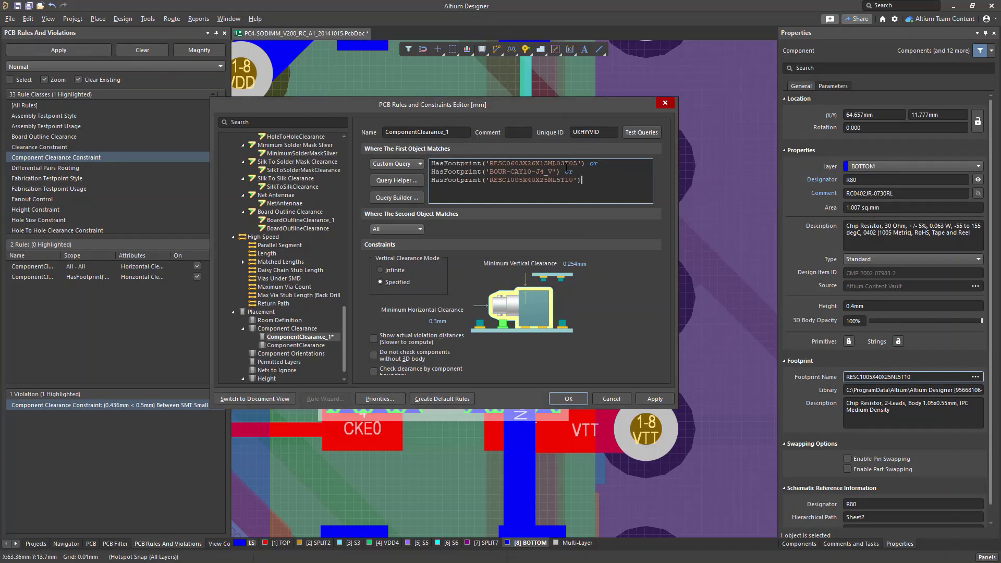
left_click(568, 398)
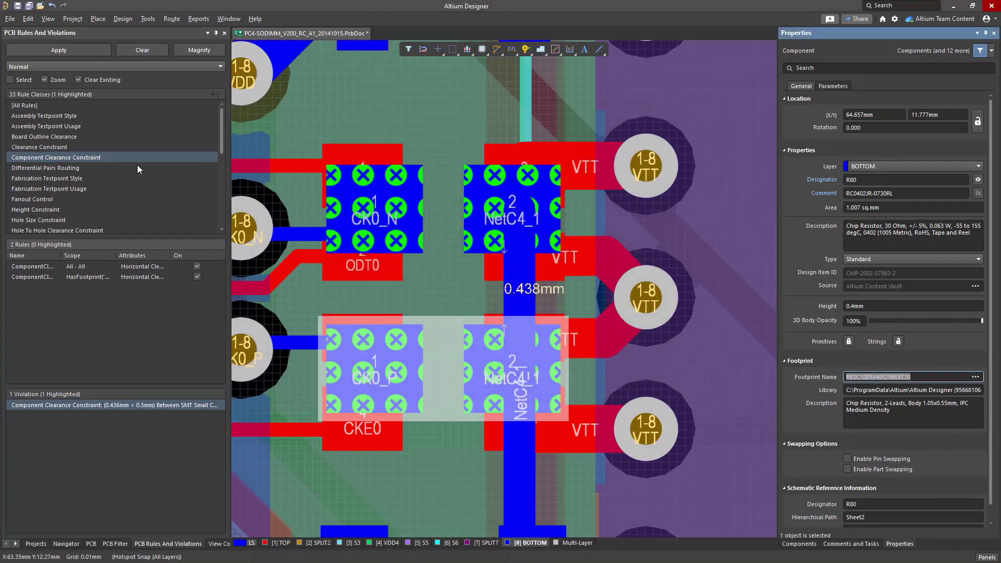
- Rerun the design rule check for the Component Clearance Constraint class and view the area around R80 and R85
right_click(140, 157)
left_click(153, 198)
scroll(366, 195, "down", 8, "ctrl")
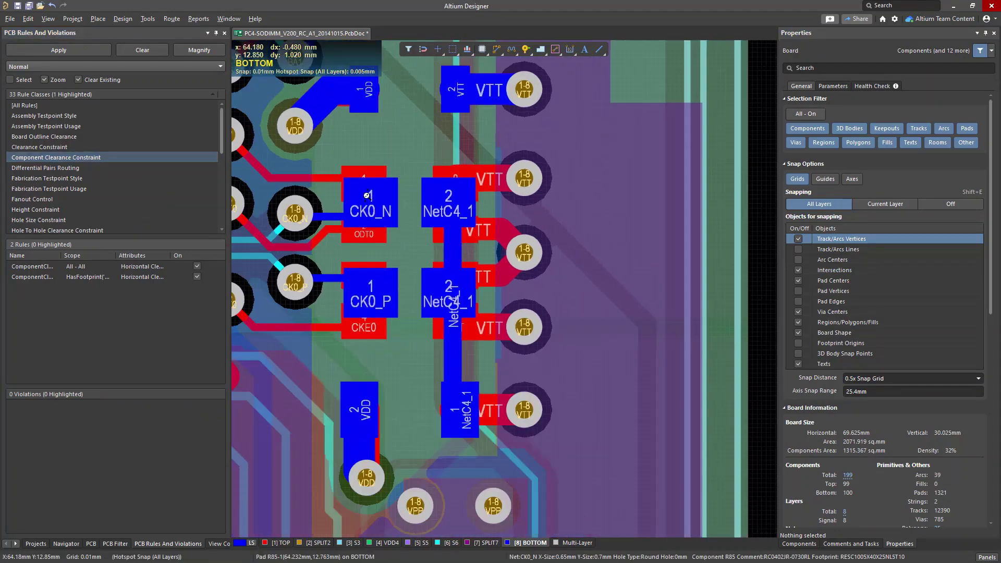